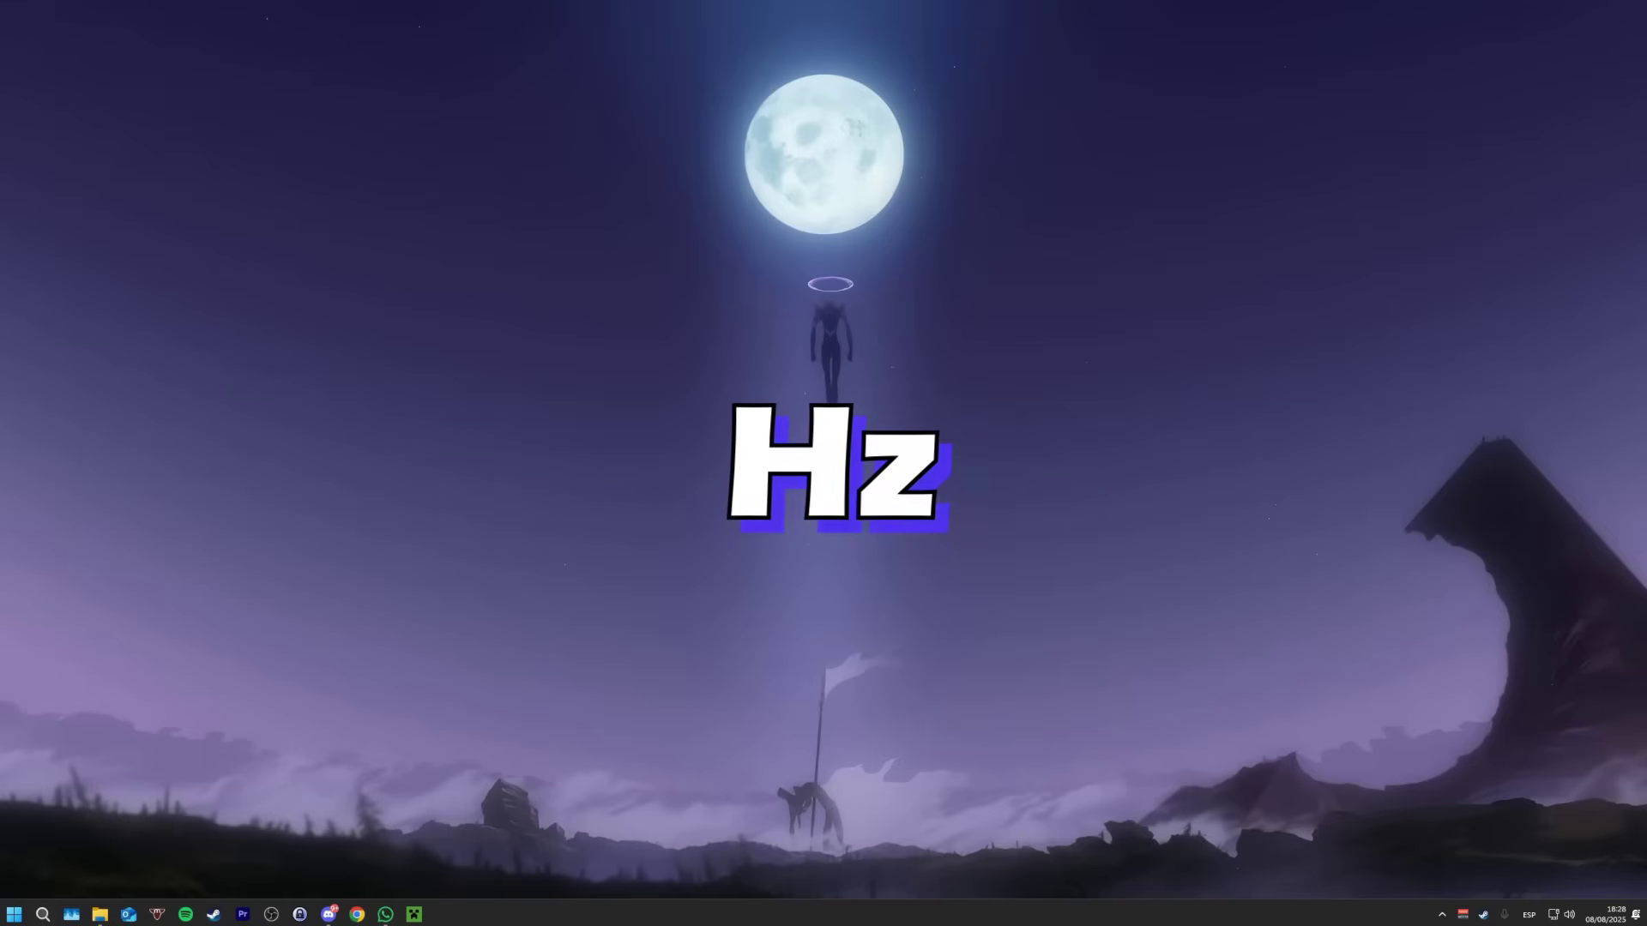
- Open Windows' advanced display info and list the monitor's refresh rates, currently 239,76 Hz
key("super+s")
type("advanced")
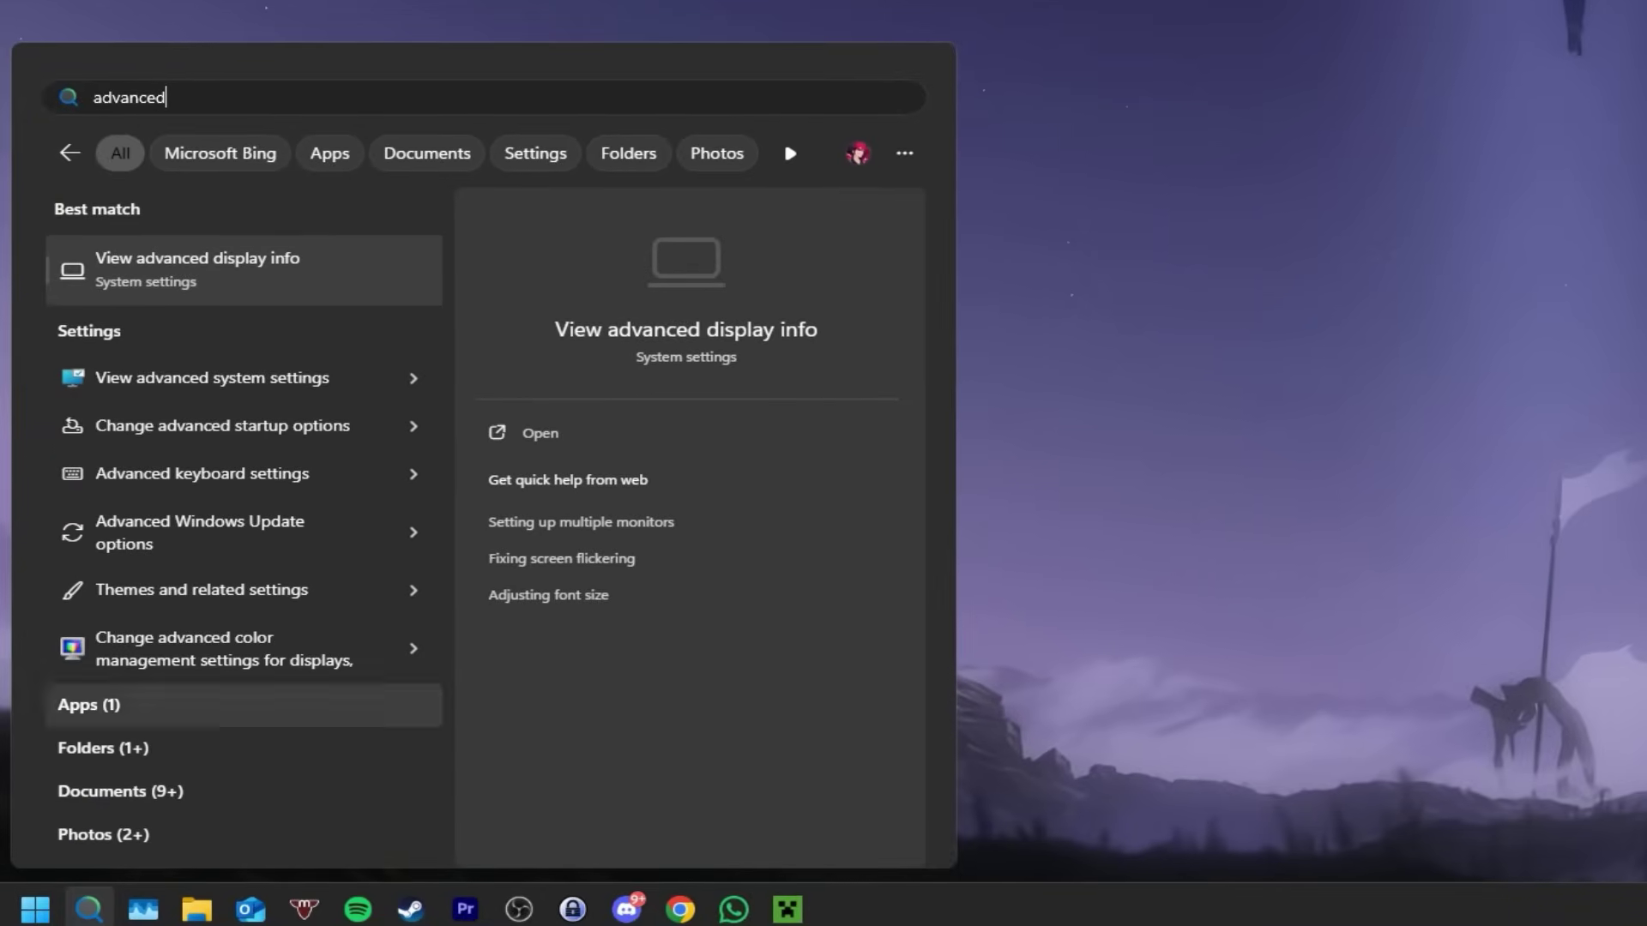
key("Return")
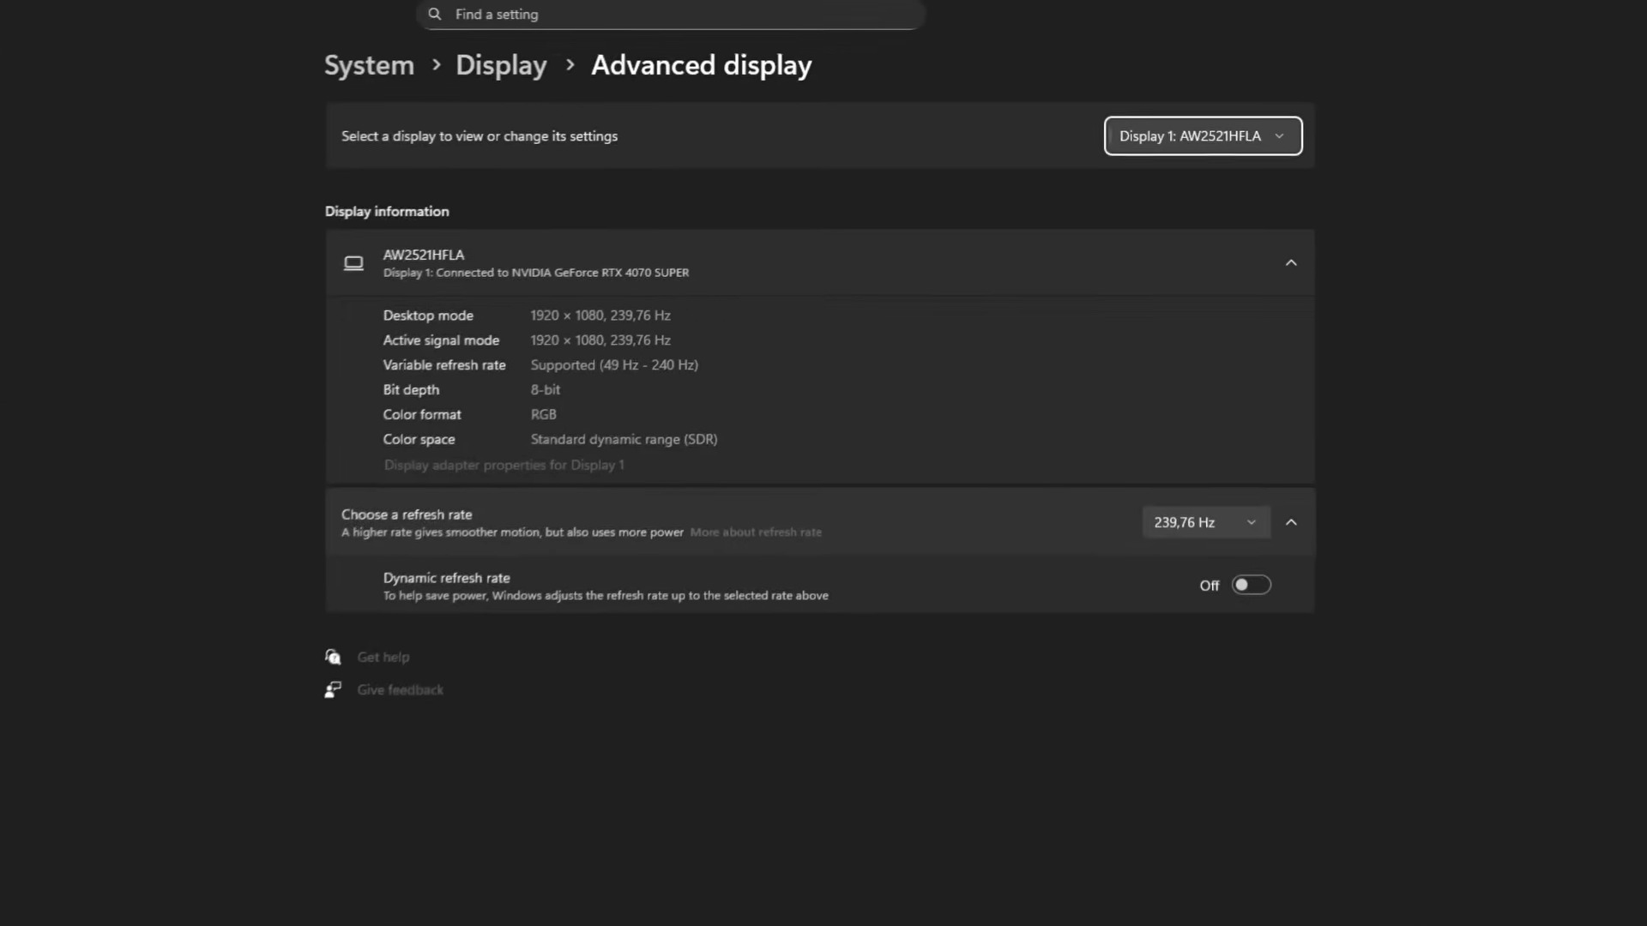
left_click(1173, 344)
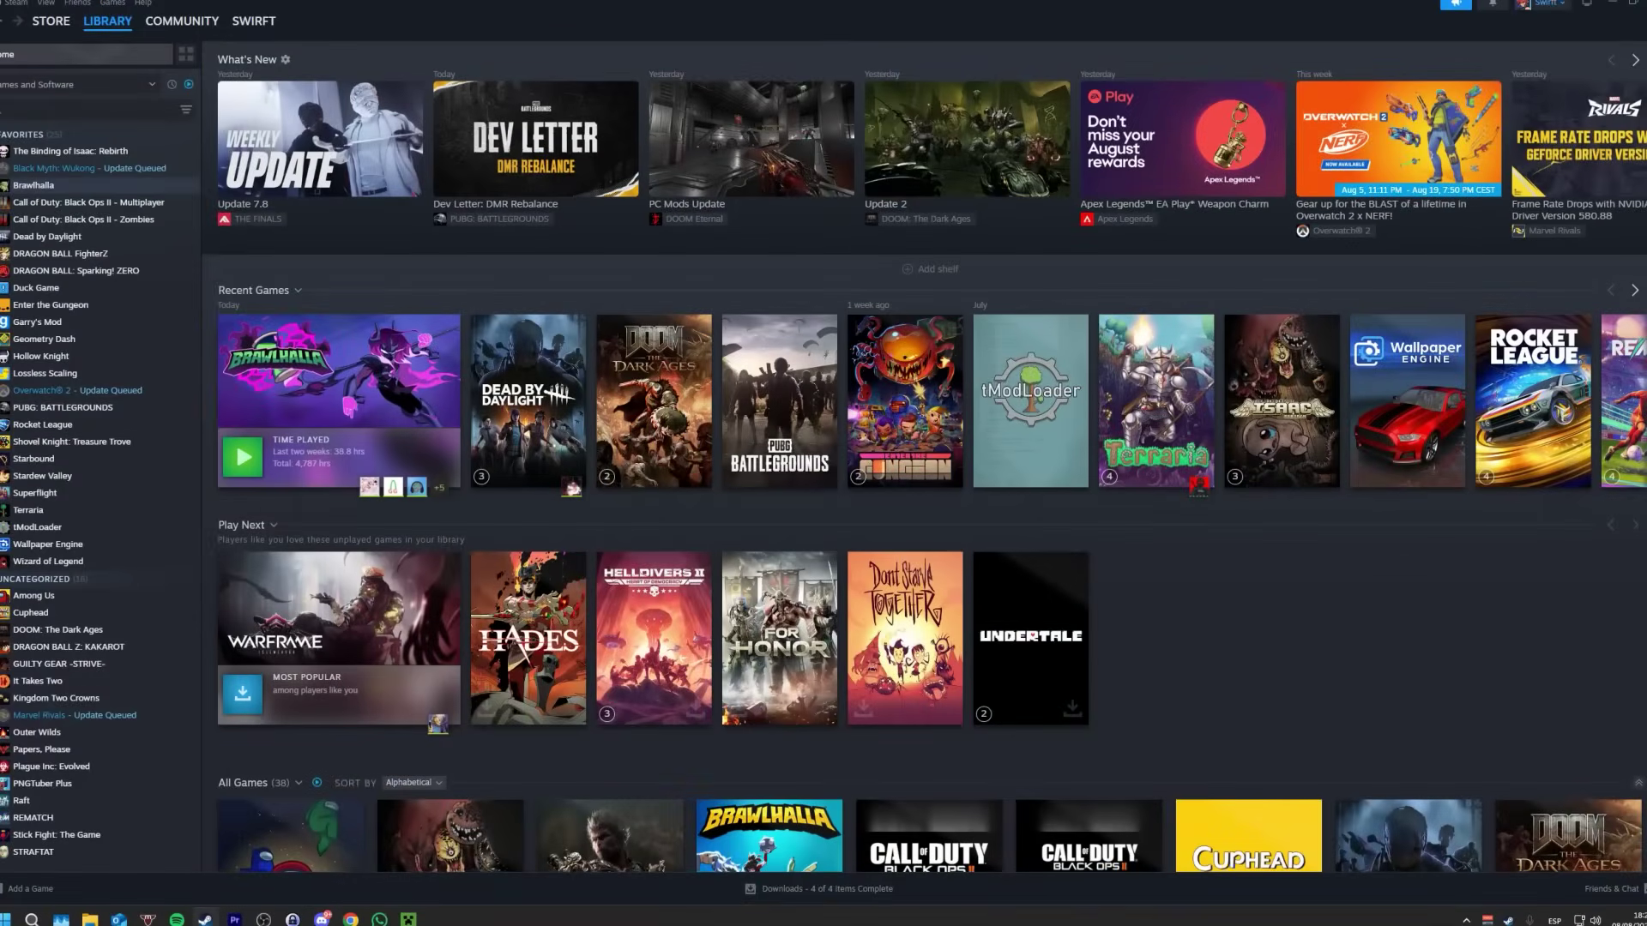
- Open Brawlhalla's properties in the Steam library and enter the -setfps launch option
right_click(53, 197)
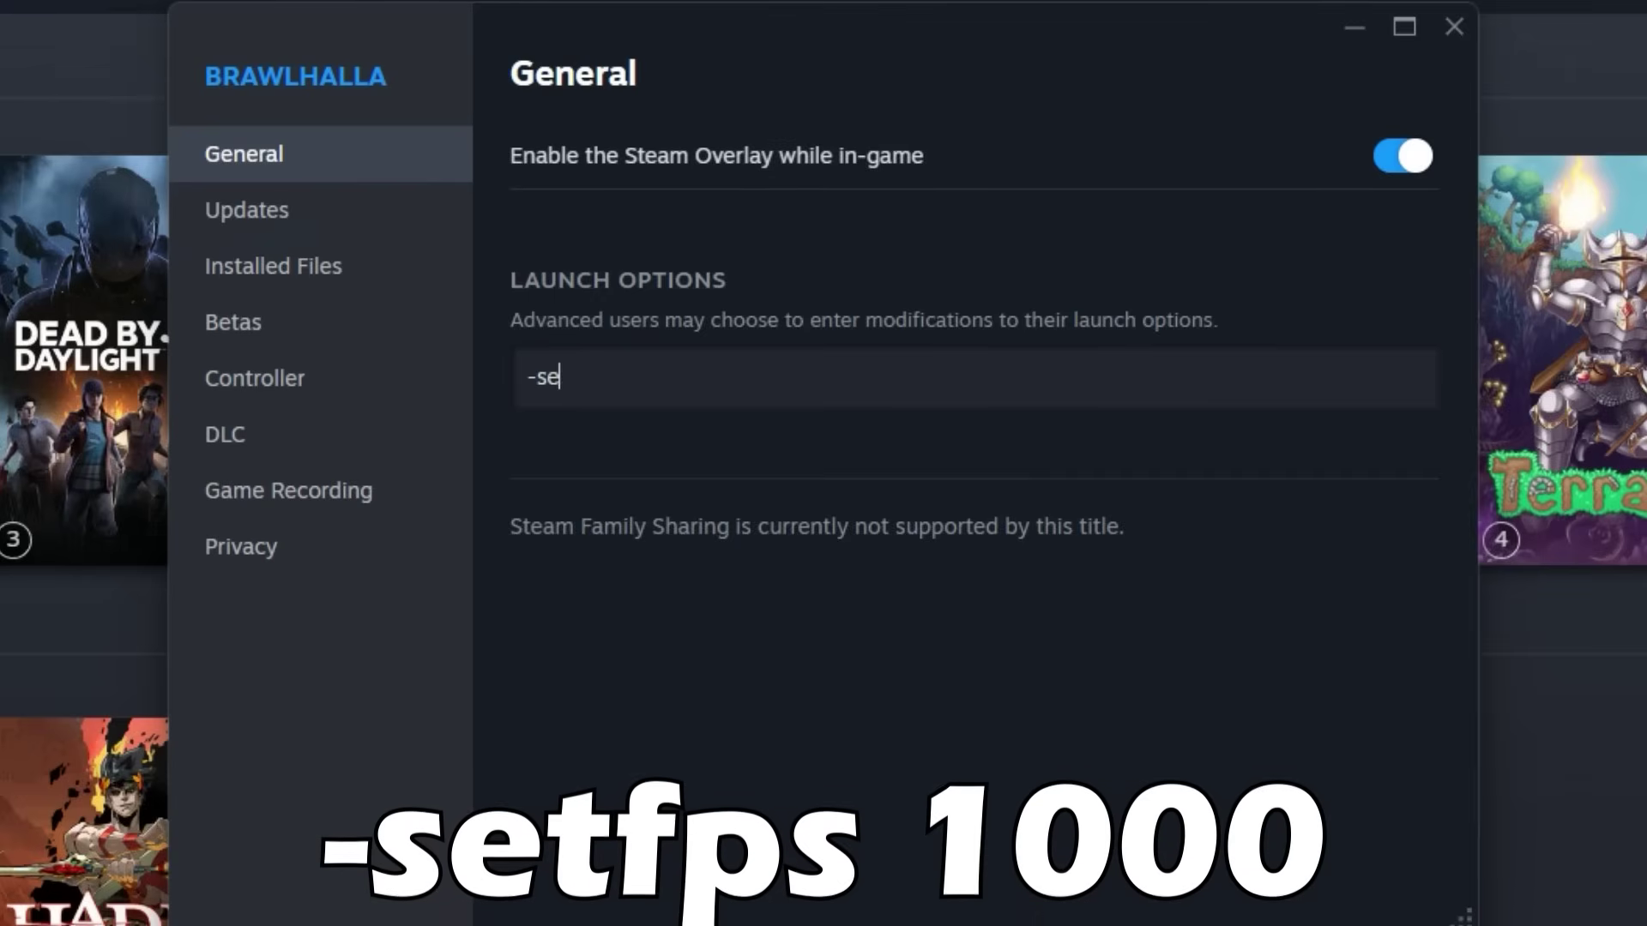
type("tfps")
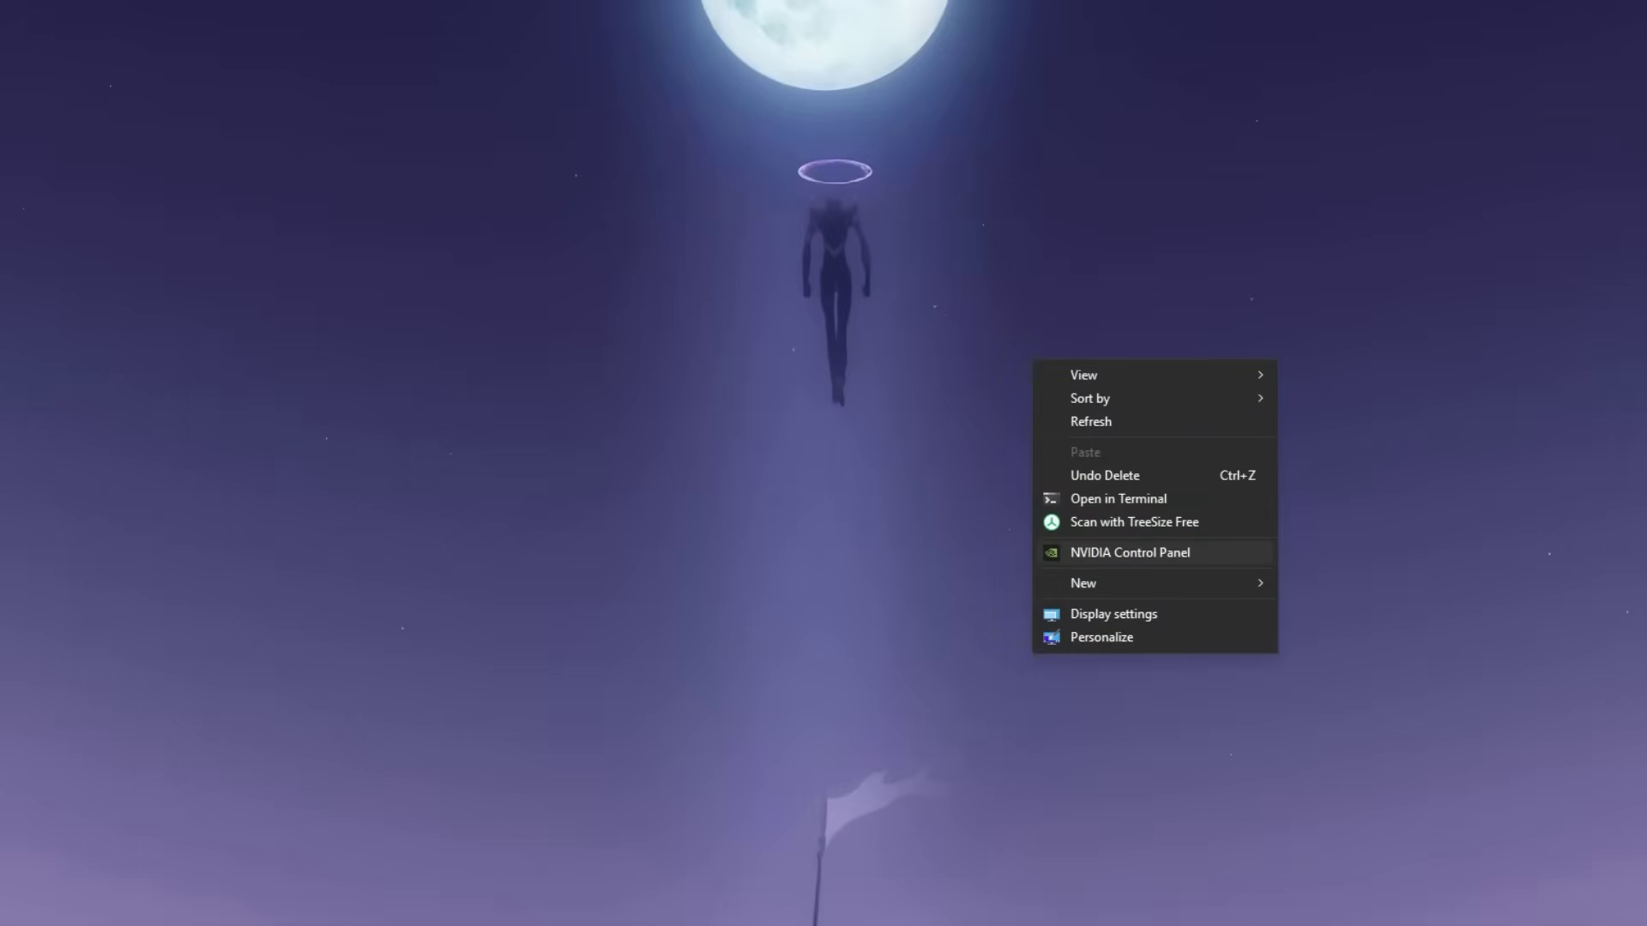
- Open NVIDIA Control Panel's Manage 3D settings and select Brawlhalla (brawlhalla.exe) under Program Settings
left_click(1130, 552)
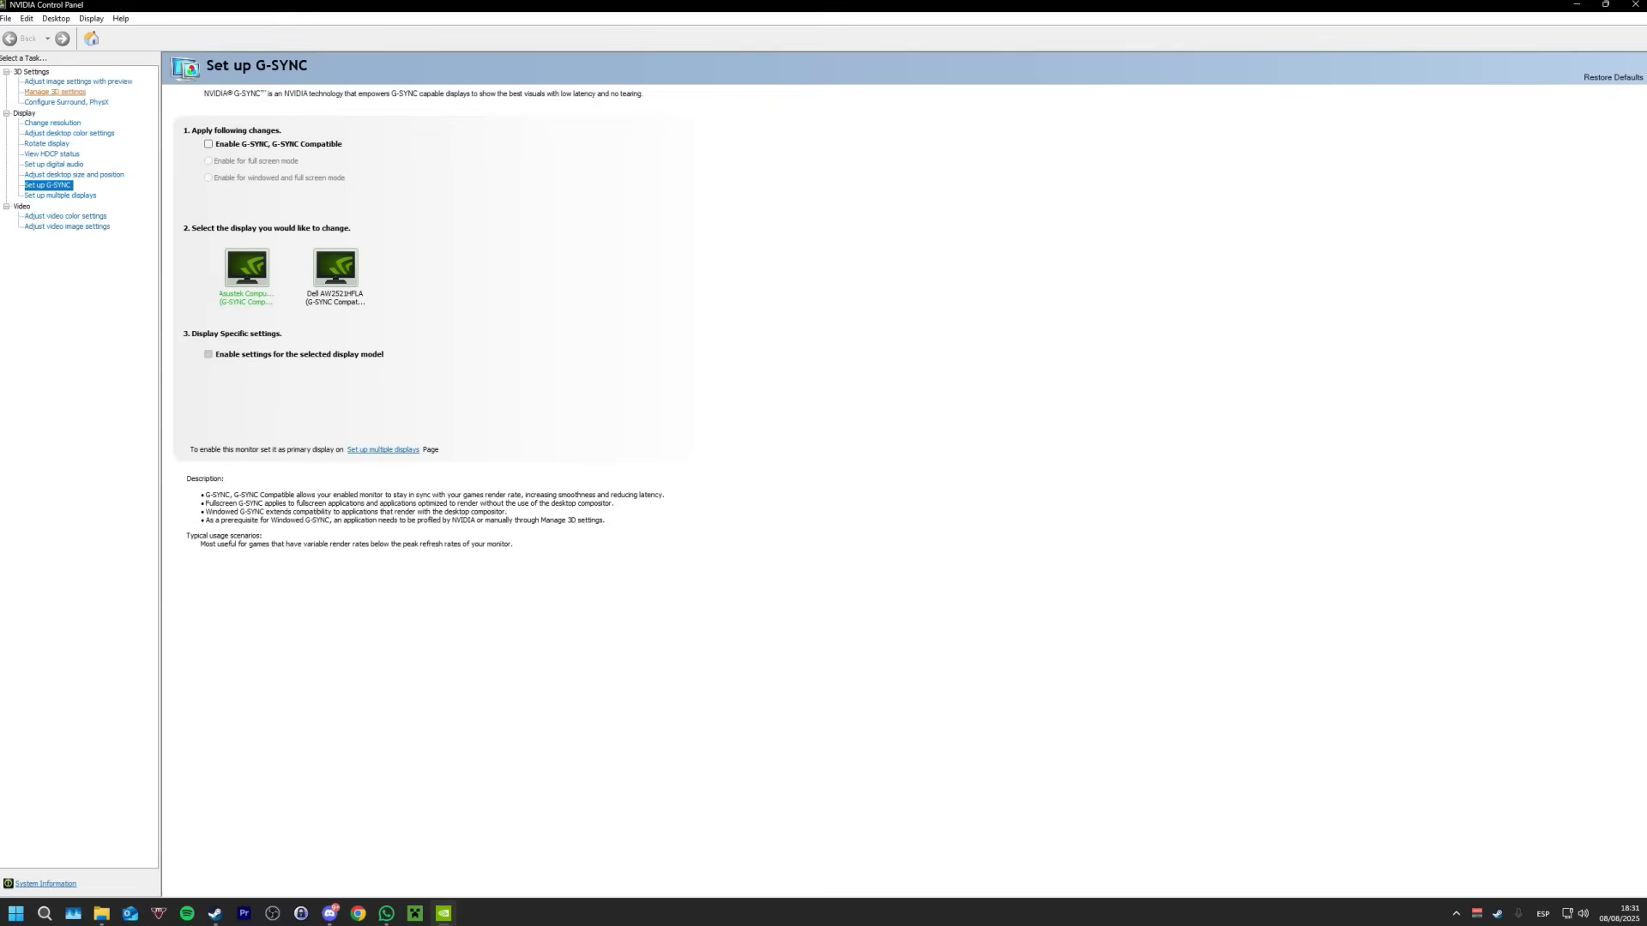
left_click(56, 91)
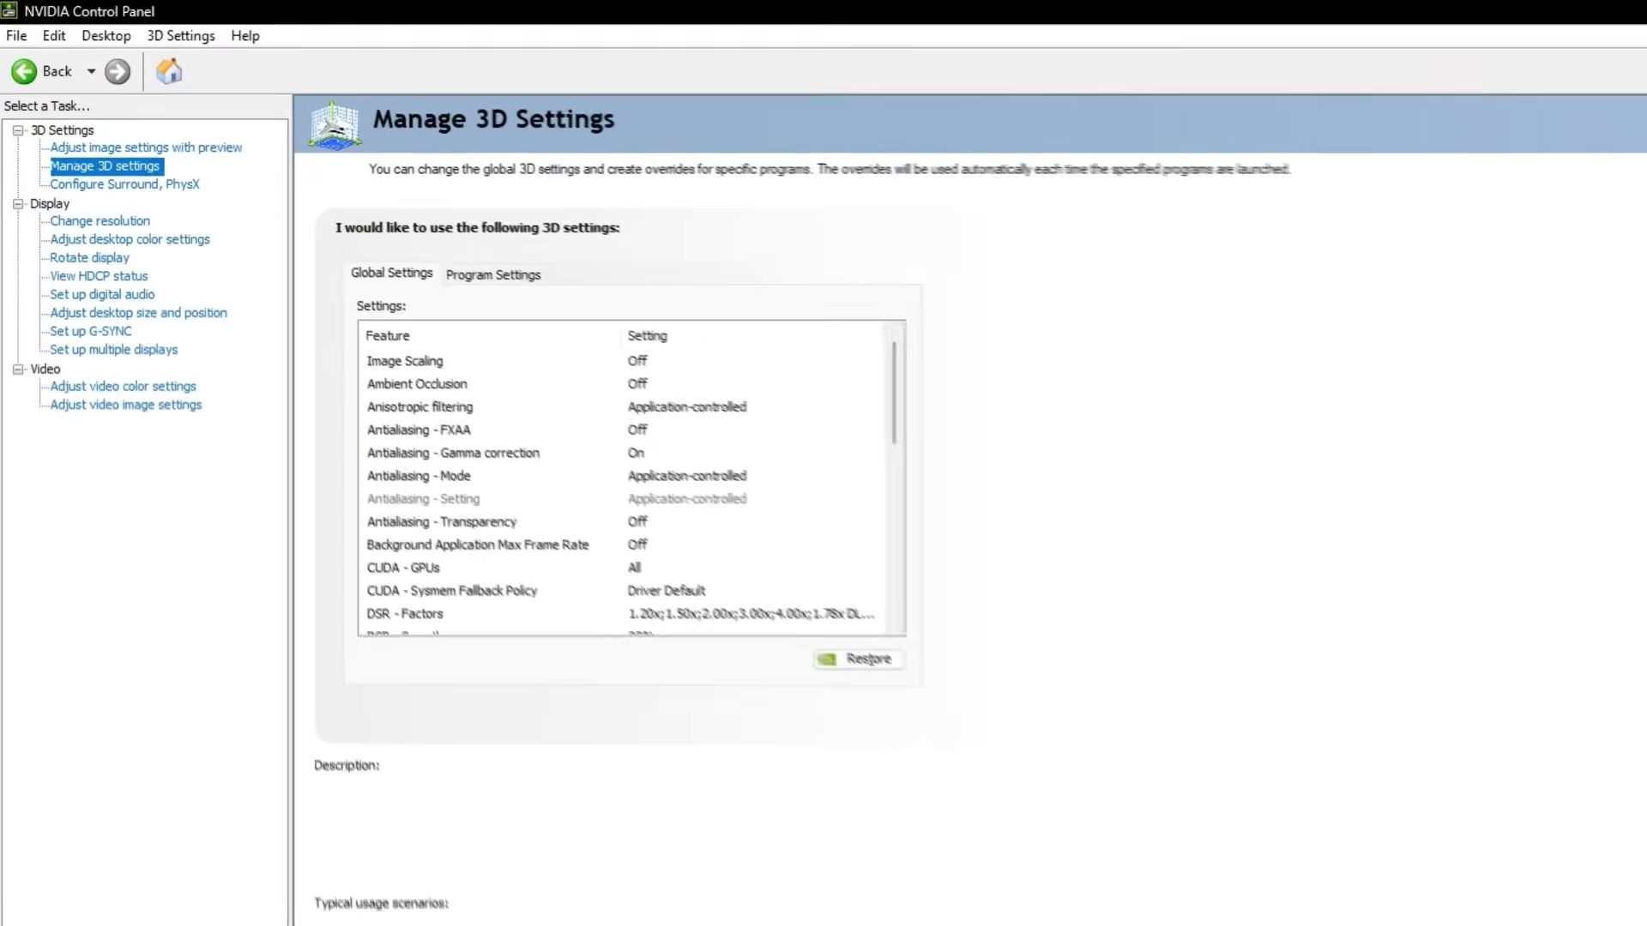
left_click(517, 287)
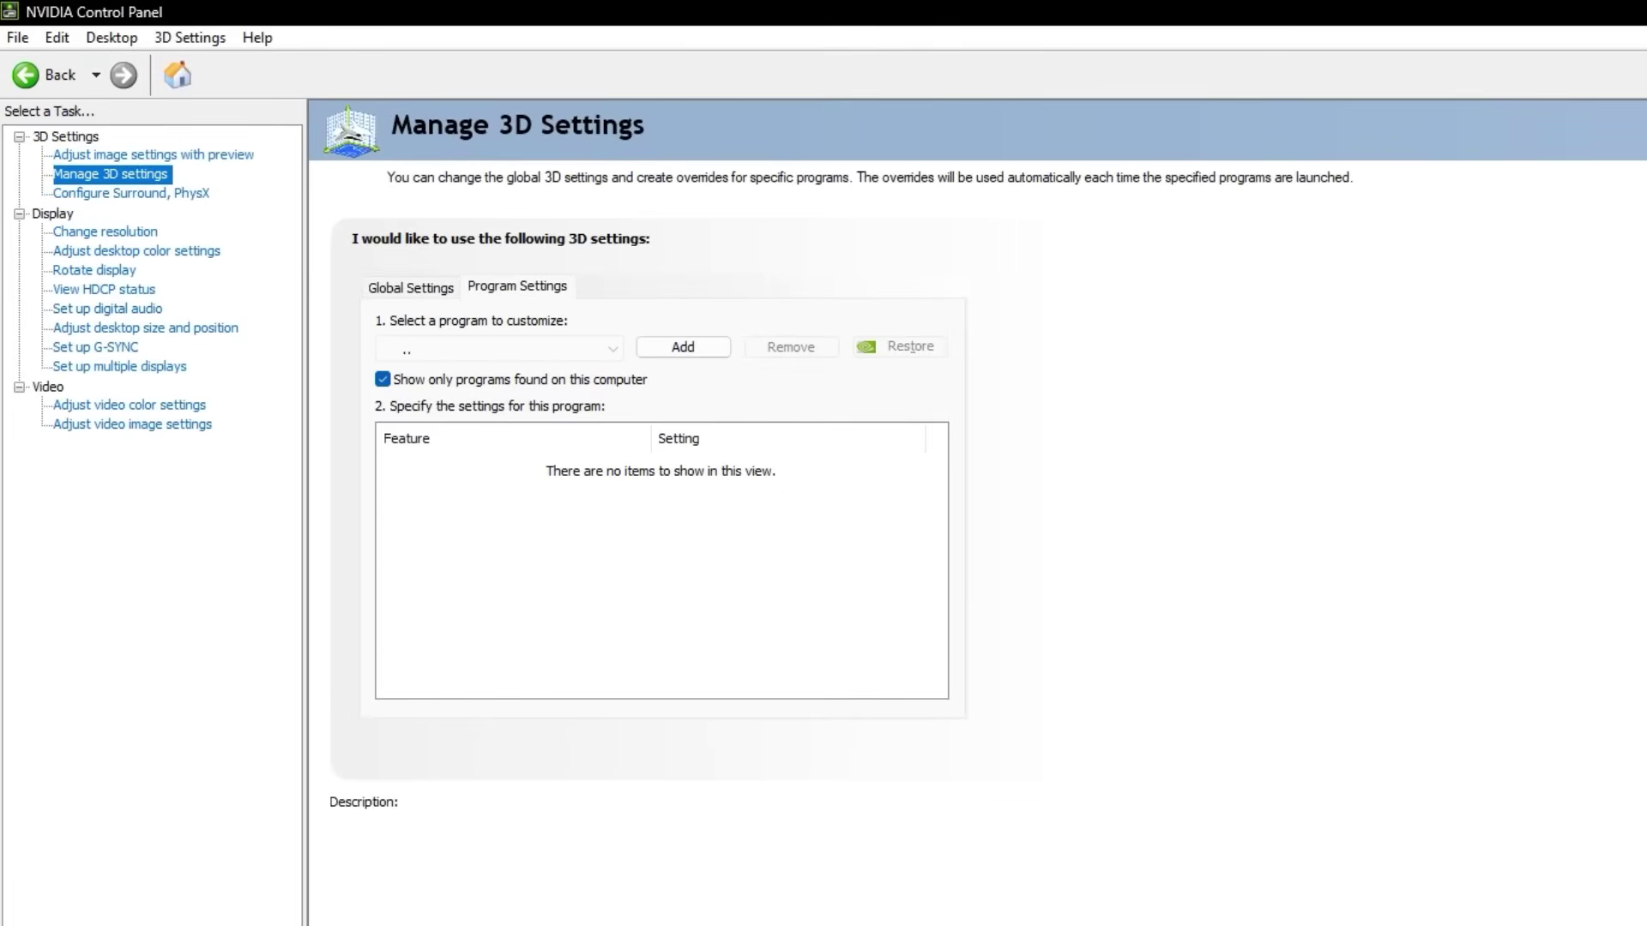
left_click(499, 349)
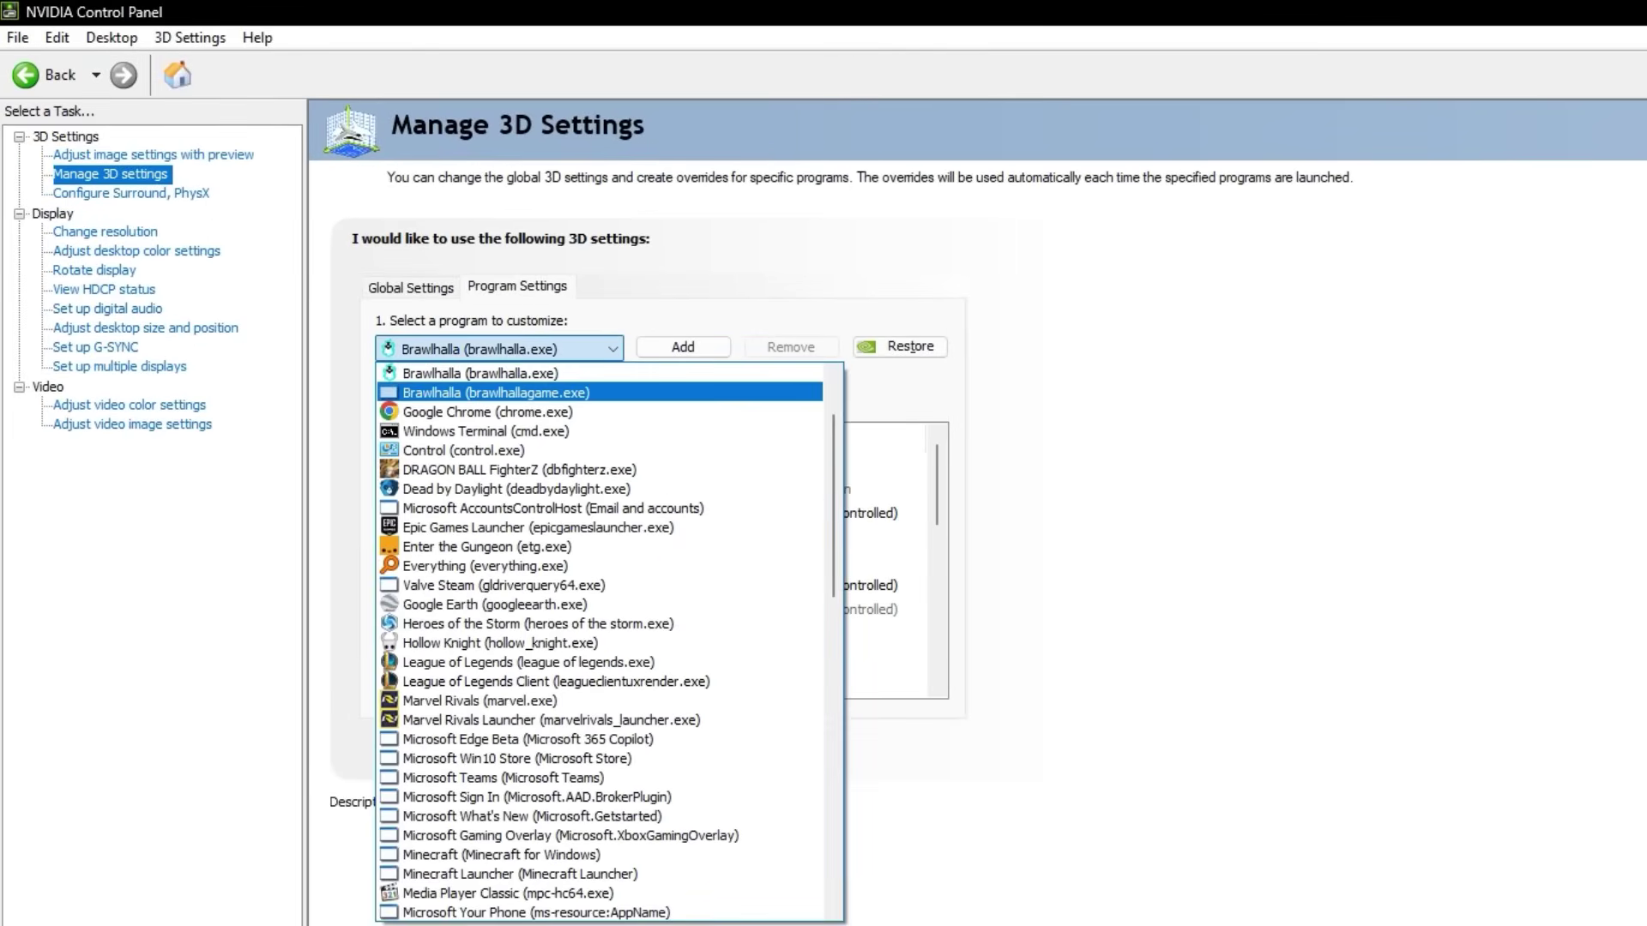
left_click(479, 374)
- Turn Vertical sync Off for Brawlhalla
scroll(651, 557, "down", 5)
left_click(781, 609)
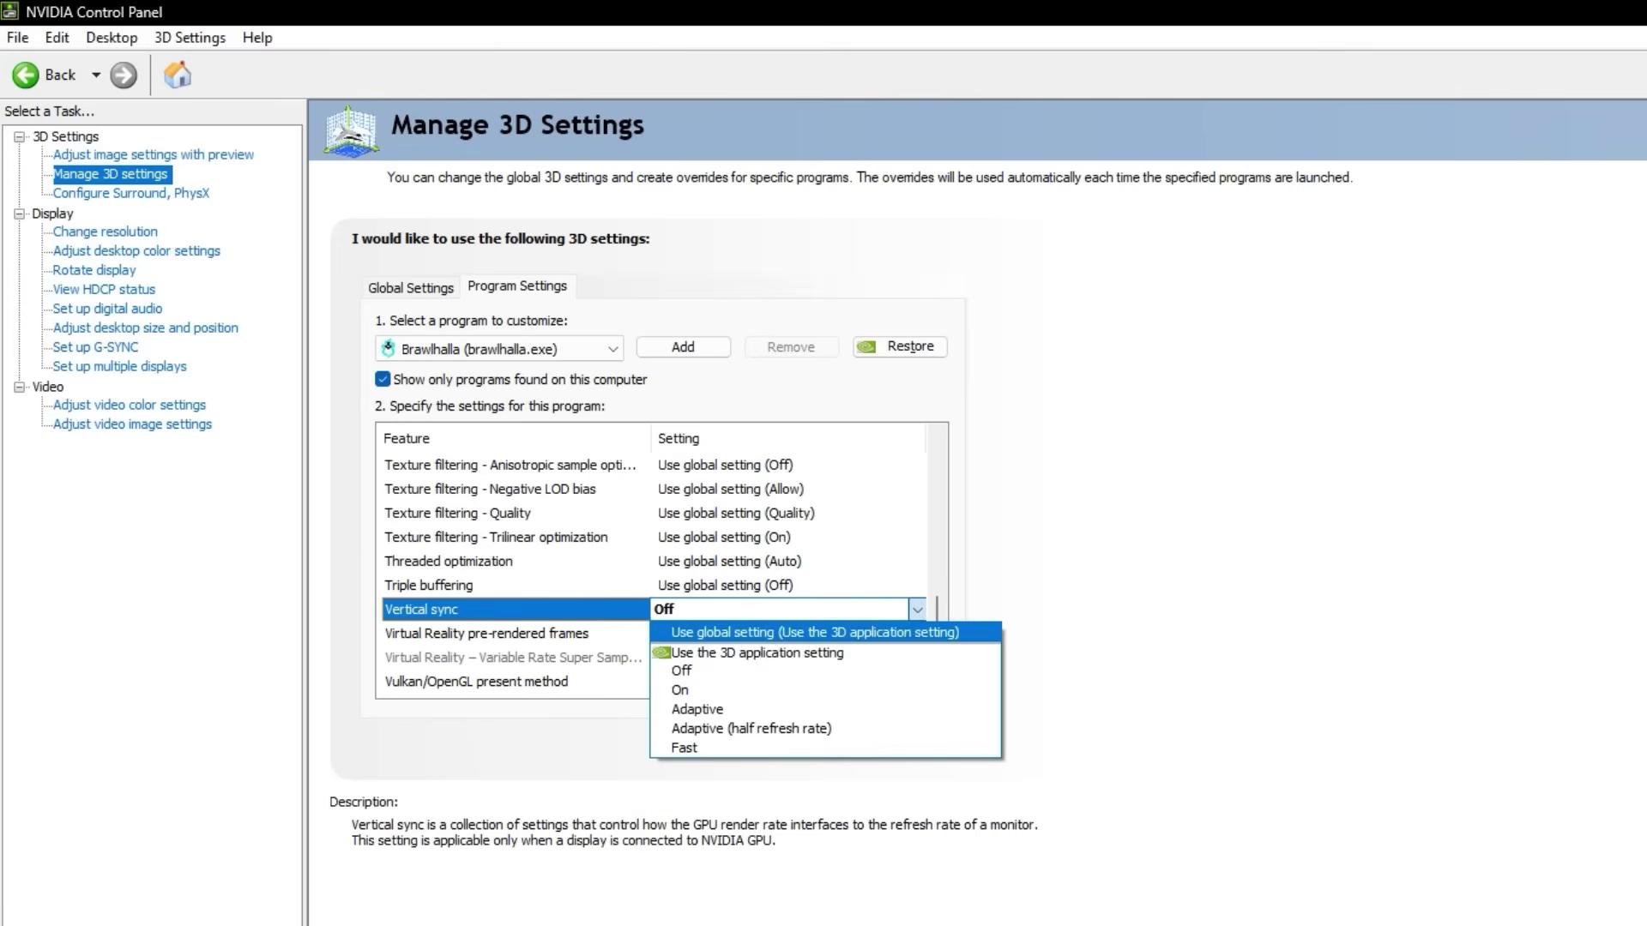
key("Return")
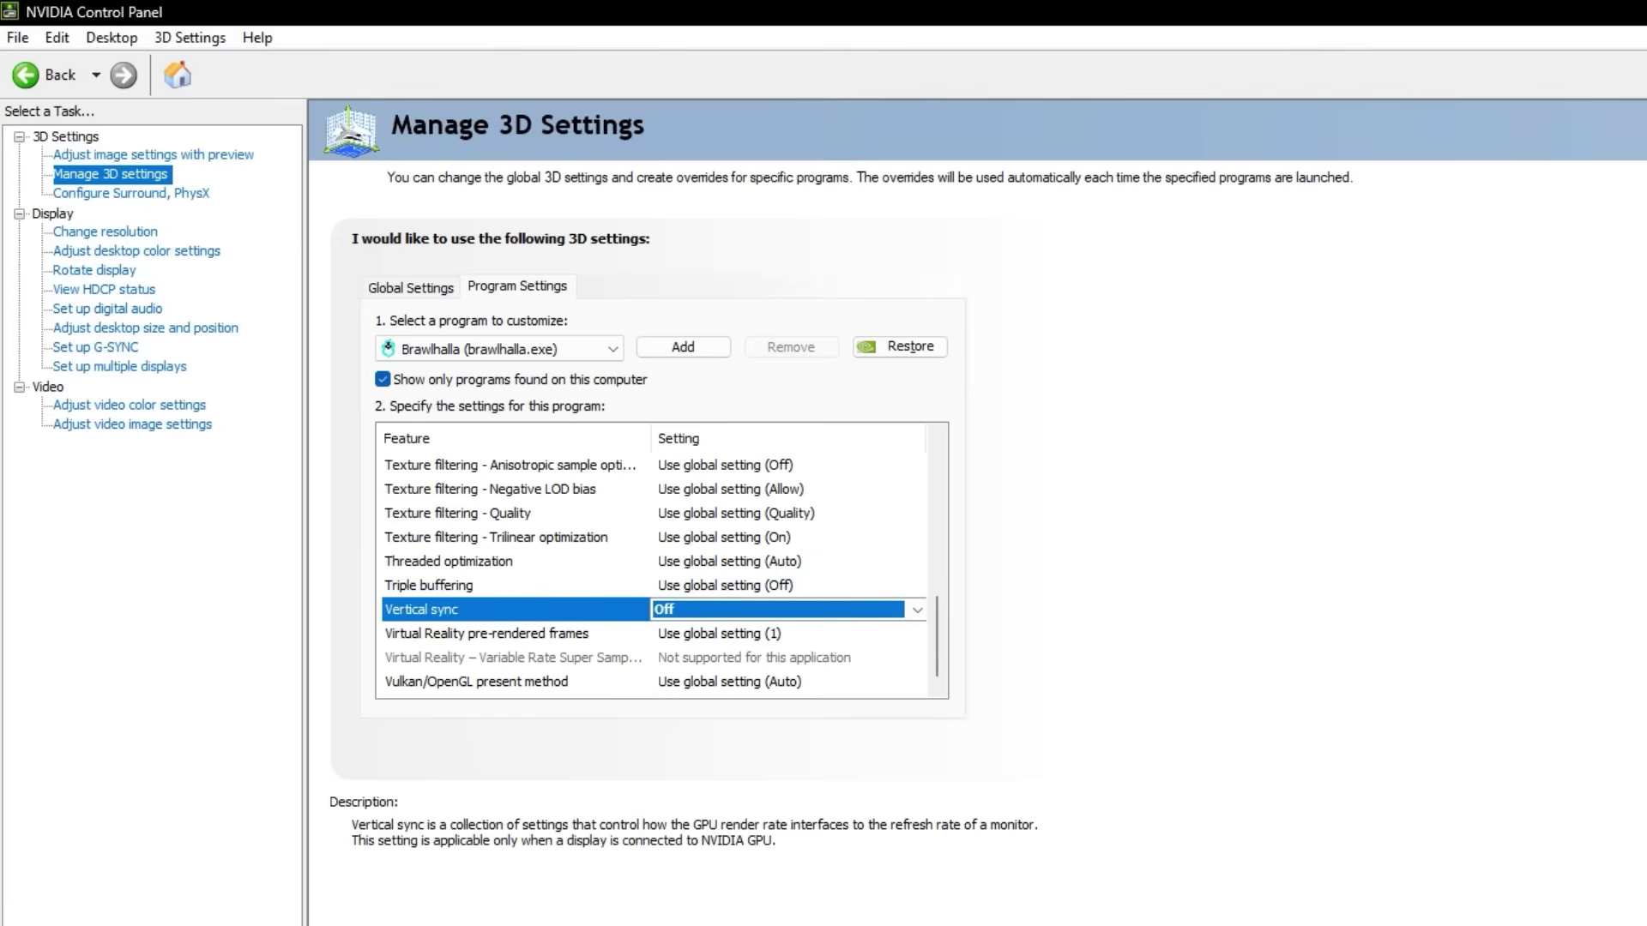
- Set Brawlhalla's Low Latency Mode to On
scroll(515, 633, "up", 2)
scroll(514, 633, "down", 2)
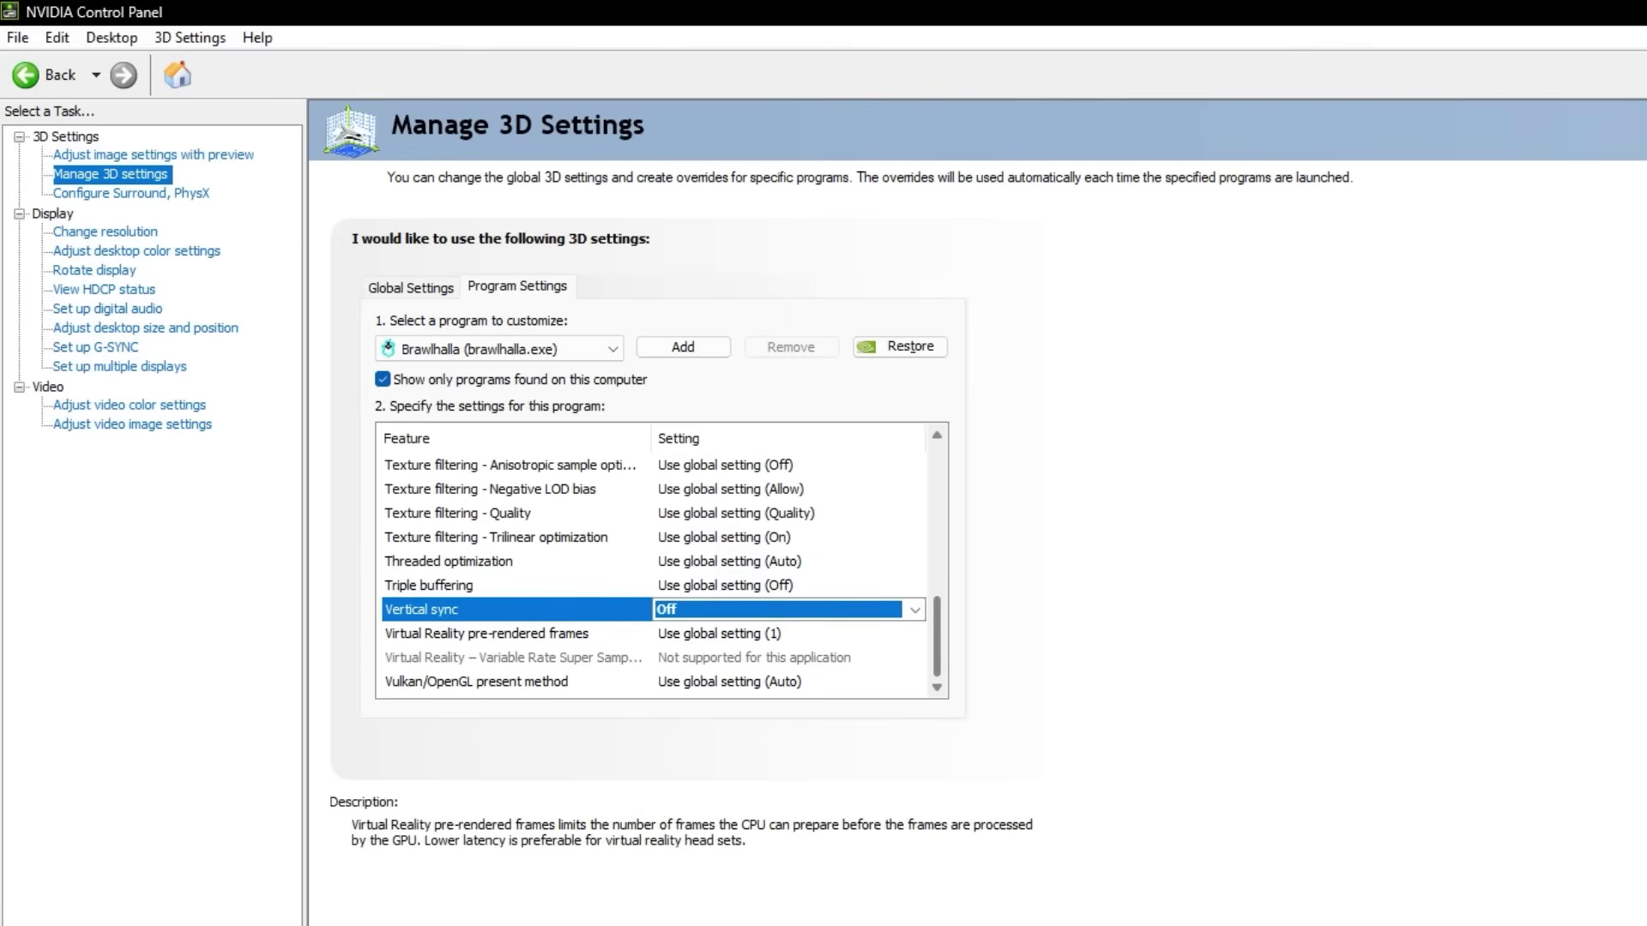
scroll(660, 573, "up", 4)
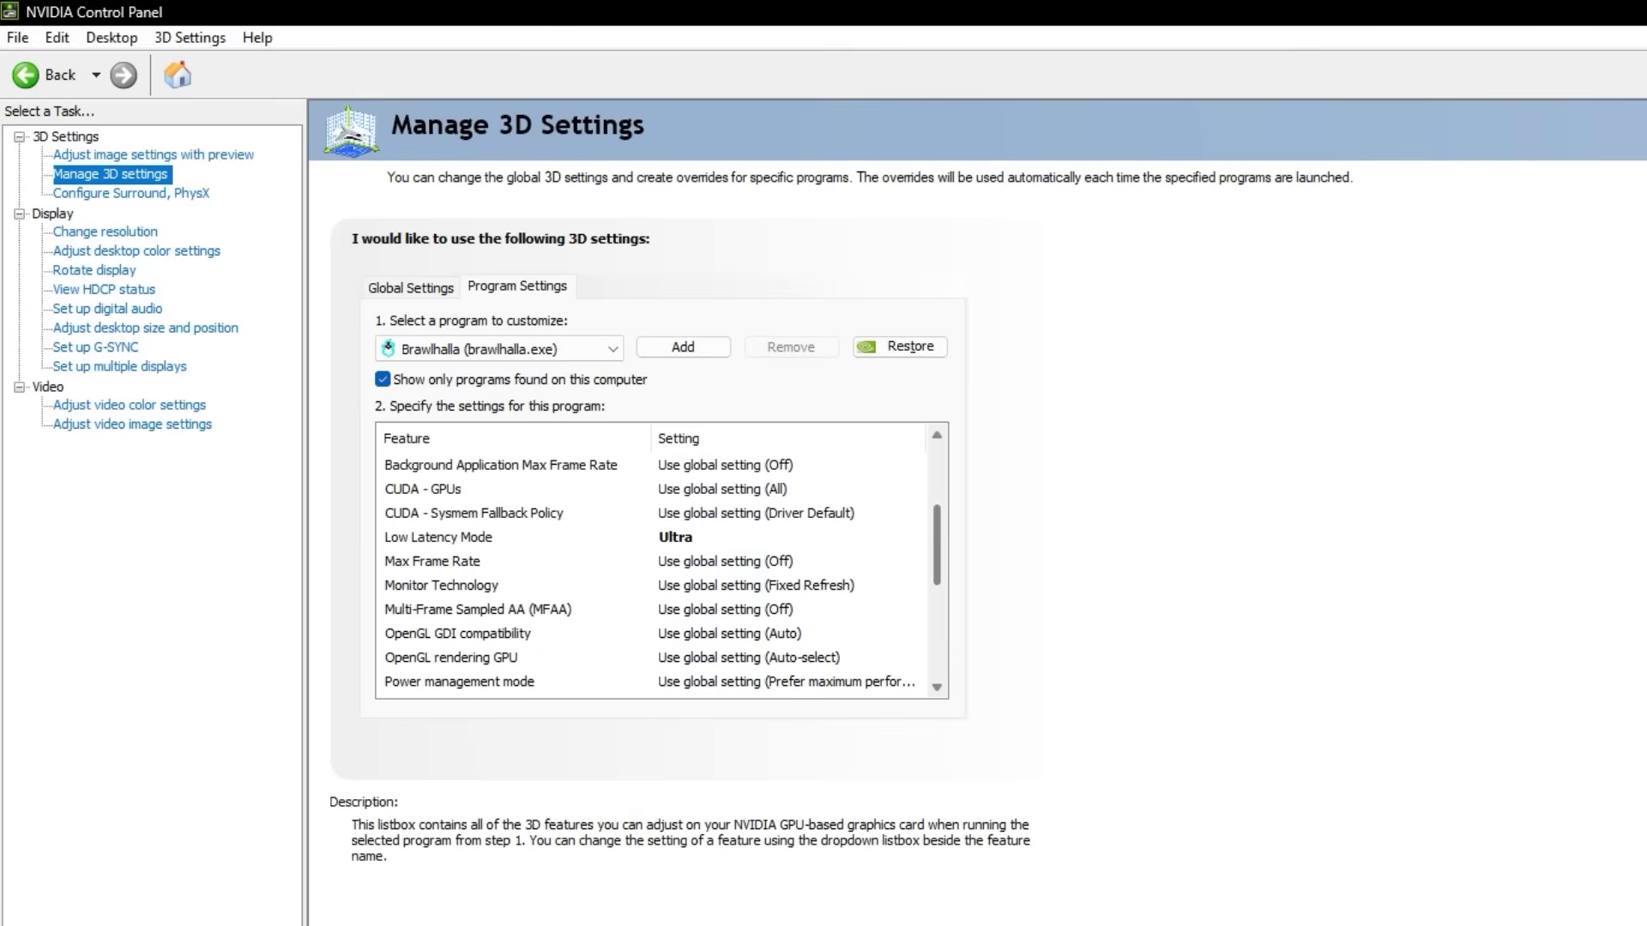
left_click(675, 537)
key("Up")
key("Return")
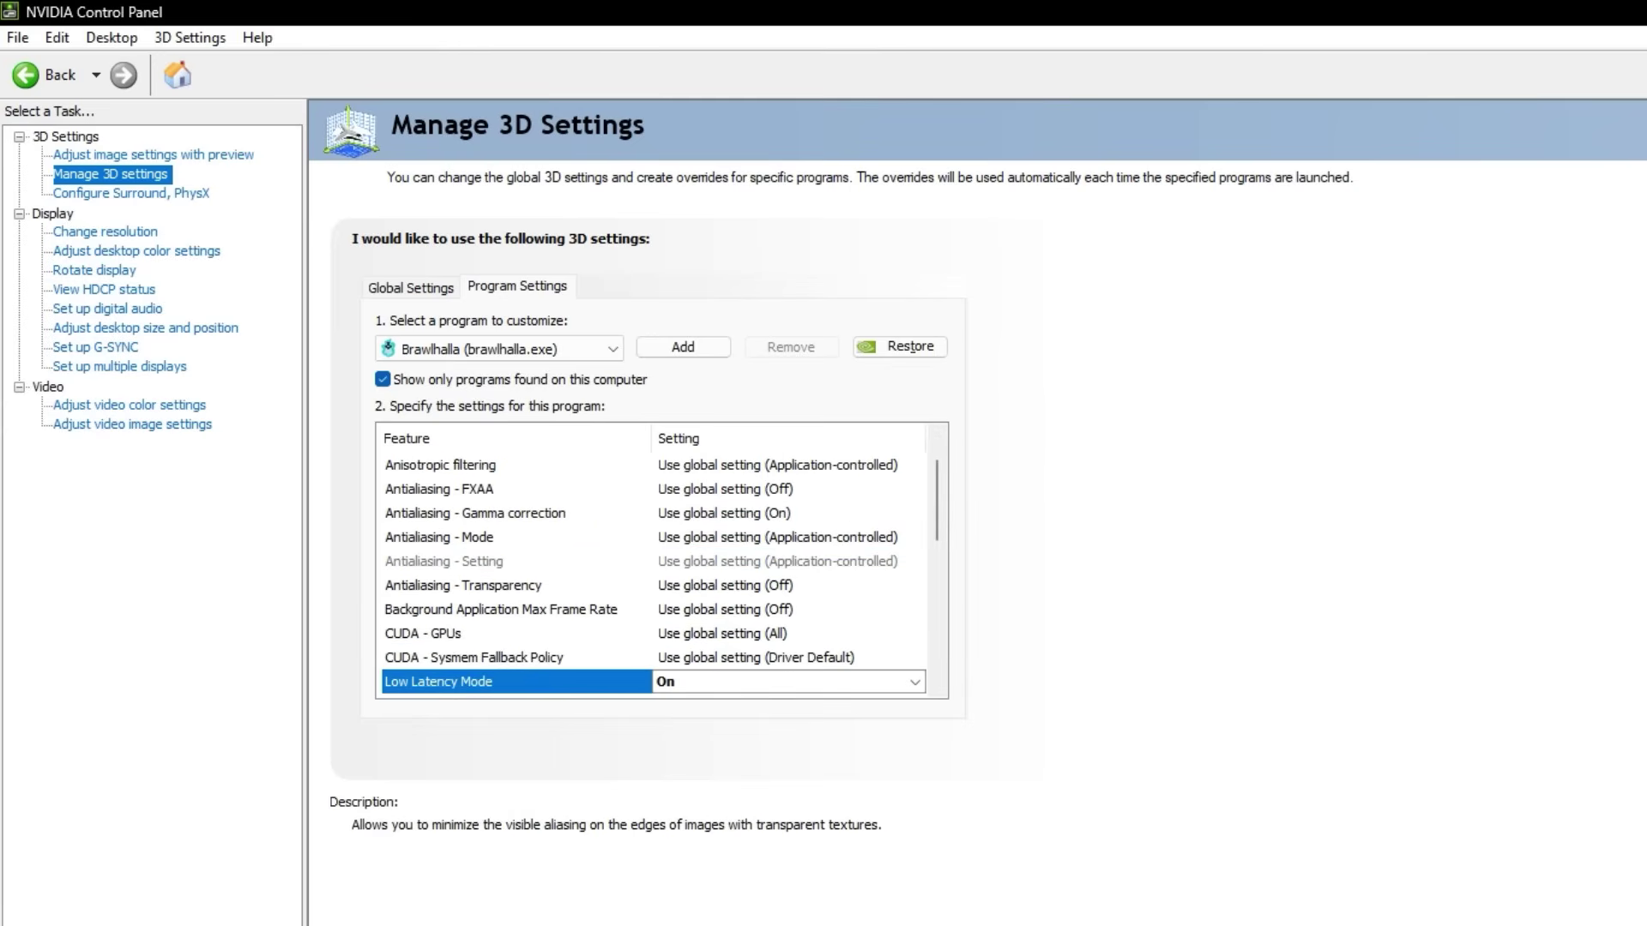
- Raise Brawlhalla's Low Latency Mode to Ultra
key("alt+Down")
key("Down")
key("Down")
key("Return")
- Confirm global Power management is Prefer maximum performance and Preferred refresh rate is Highest available
key("ctrl+shift+Tab")
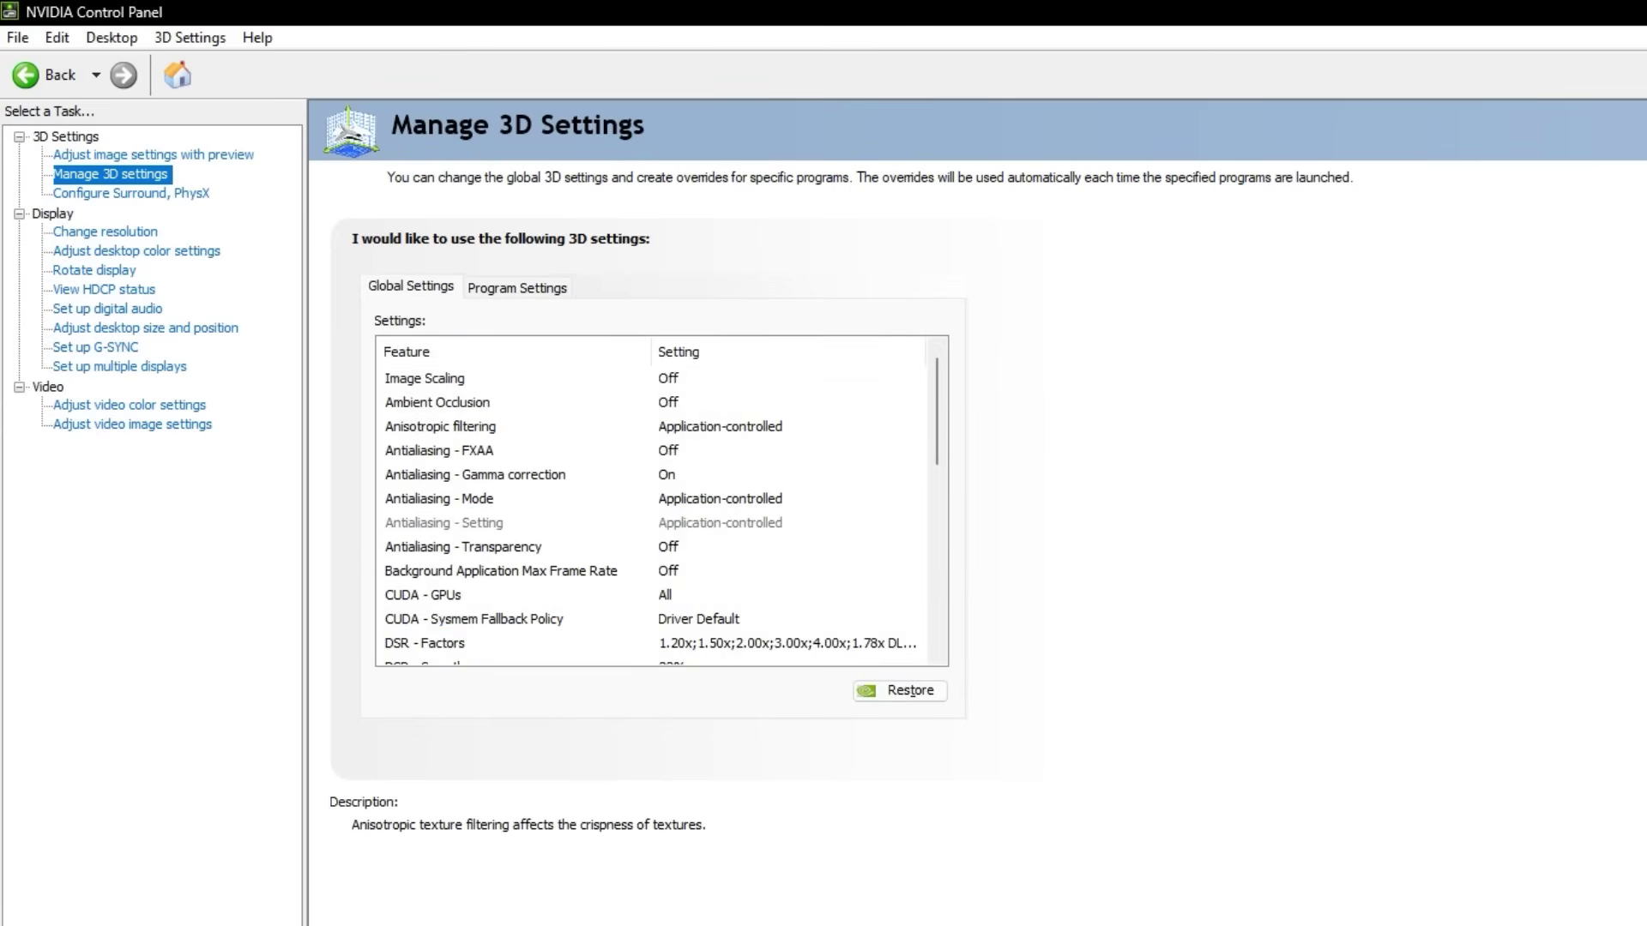
key("p")
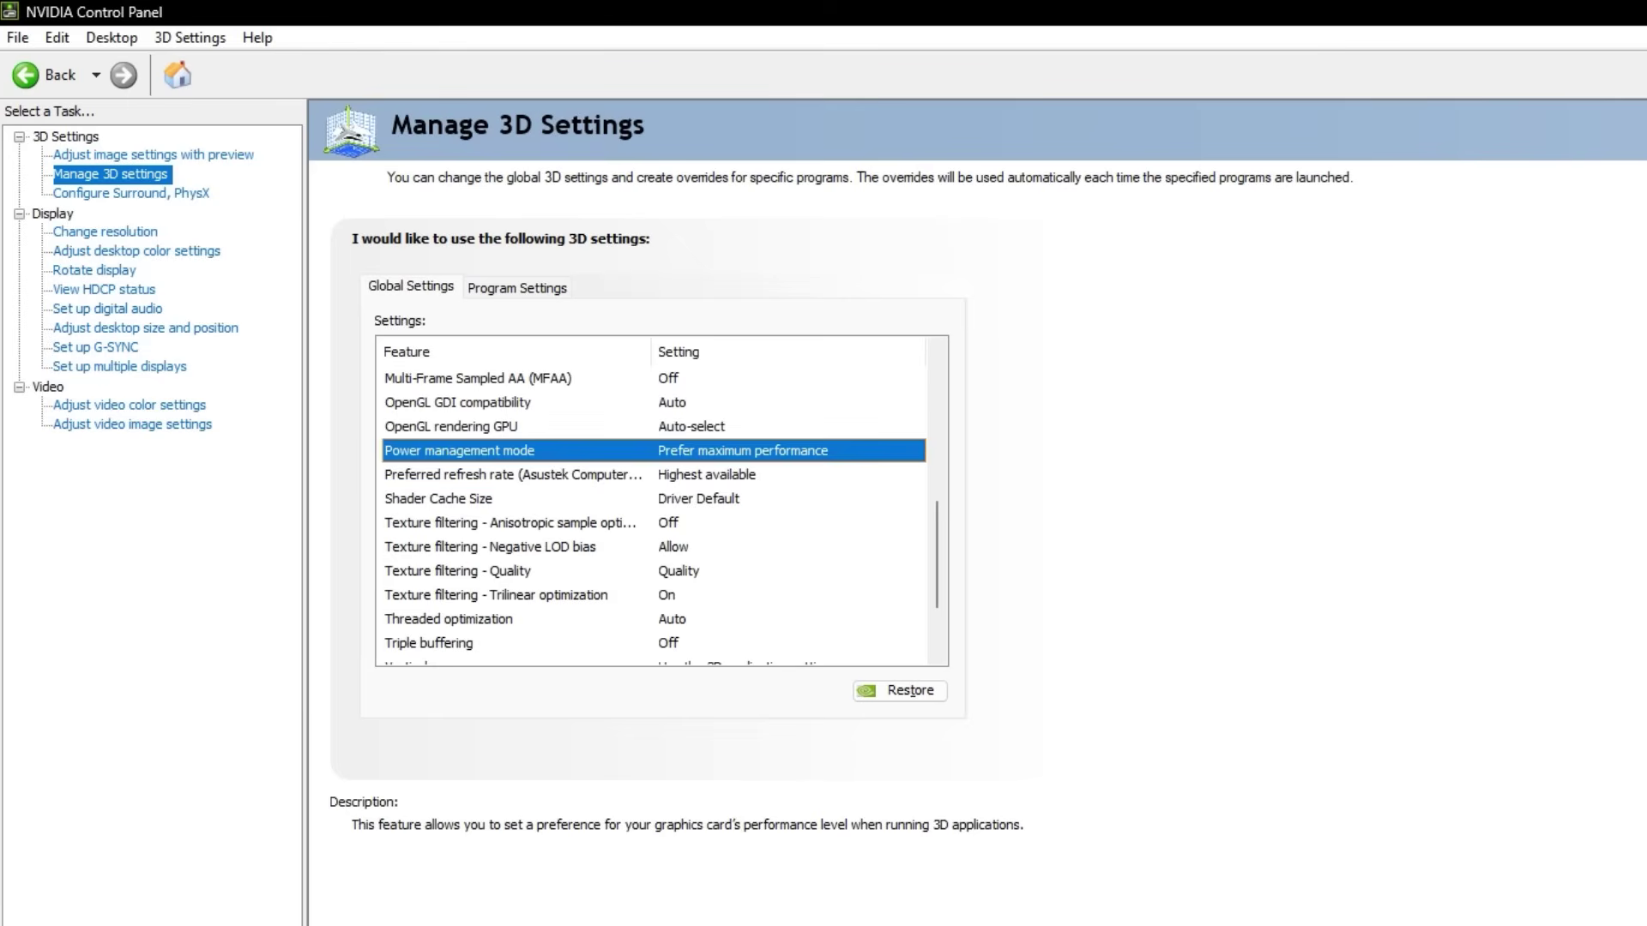
key("alt+Down")
key("Up")
key("Escape")
key("Down")
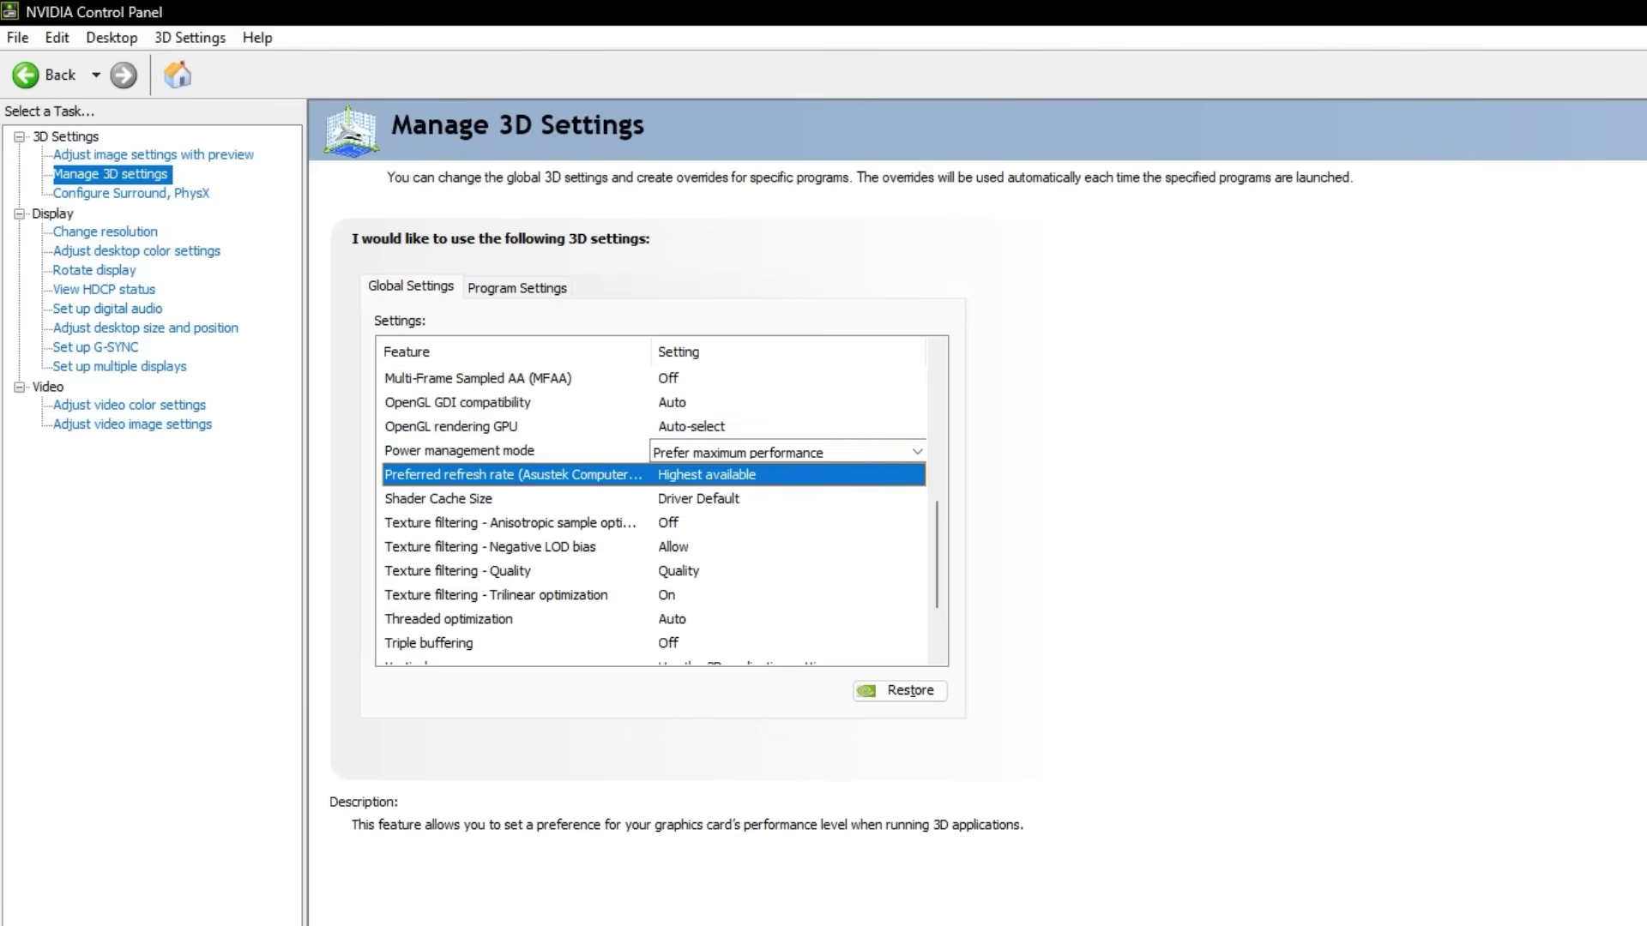
key("alt+Down")
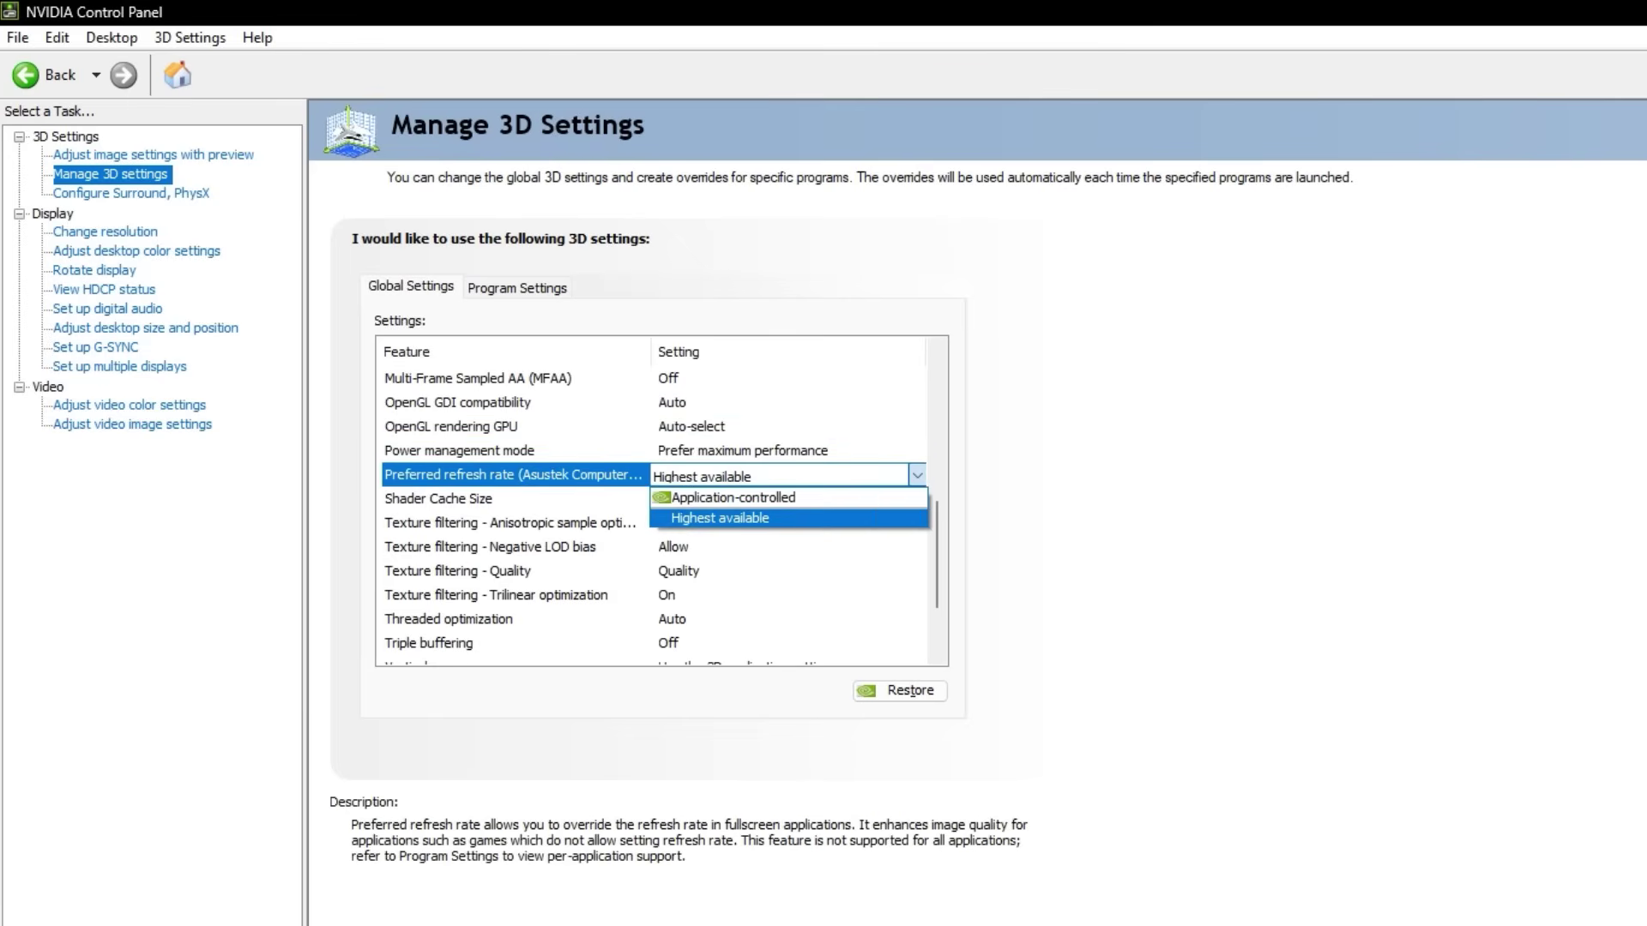
key("Escape")
- Check where display scaling is performed, then go to the G-SYNC setup page
scroll(652, 515, "up", 2)
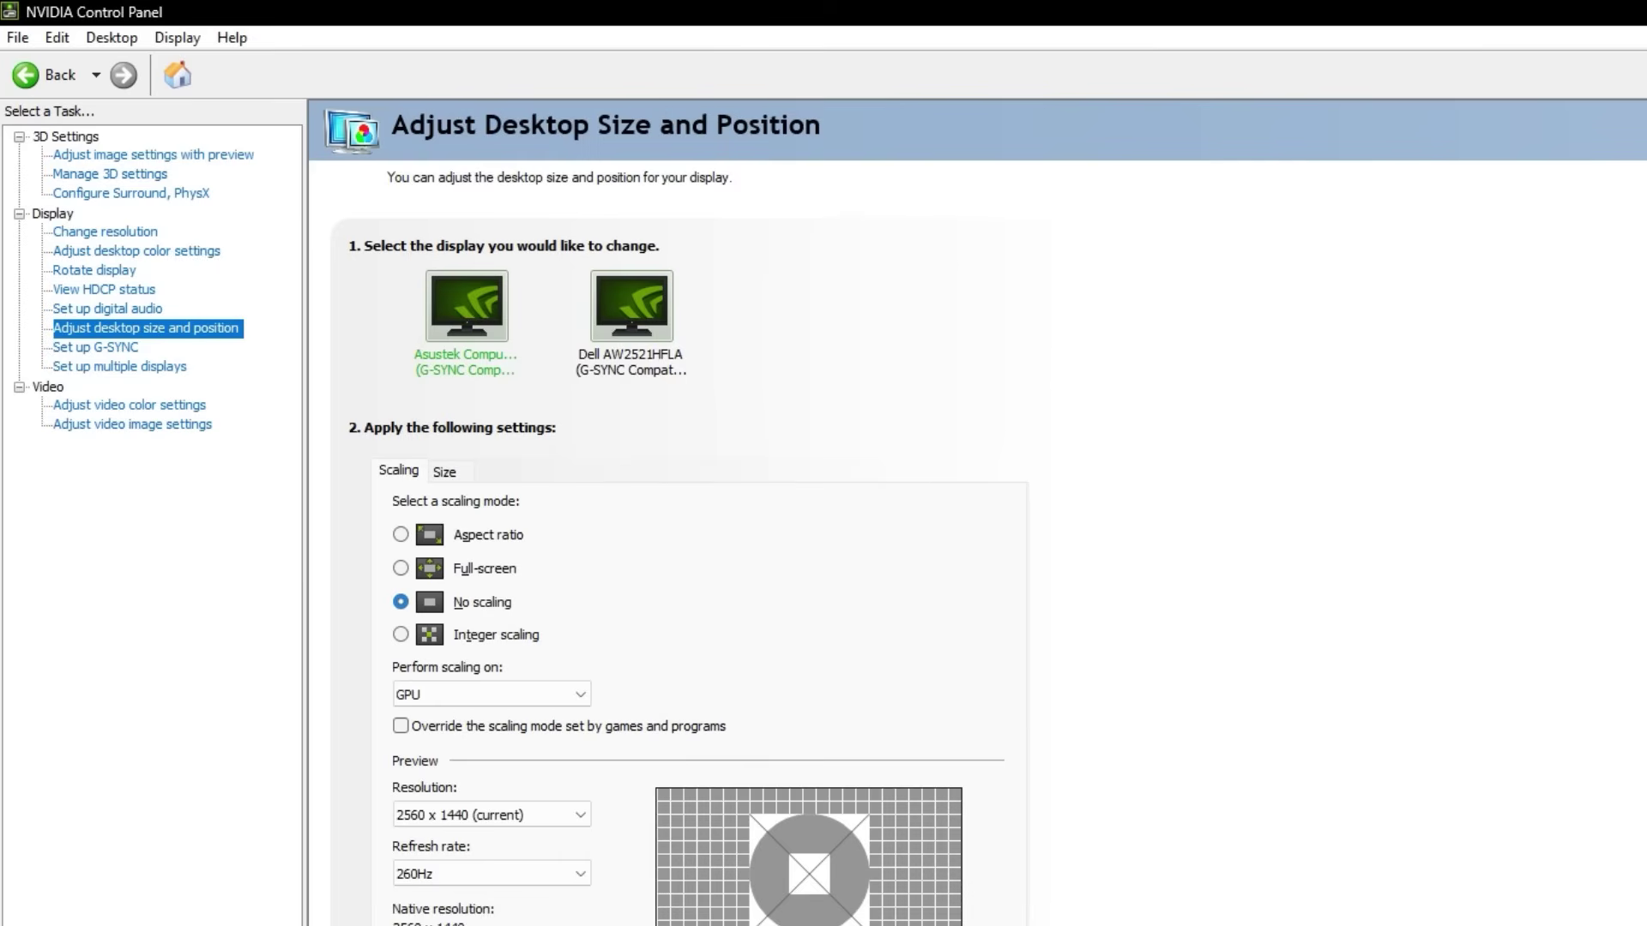
key("alt+Down")
left_click(96, 347)
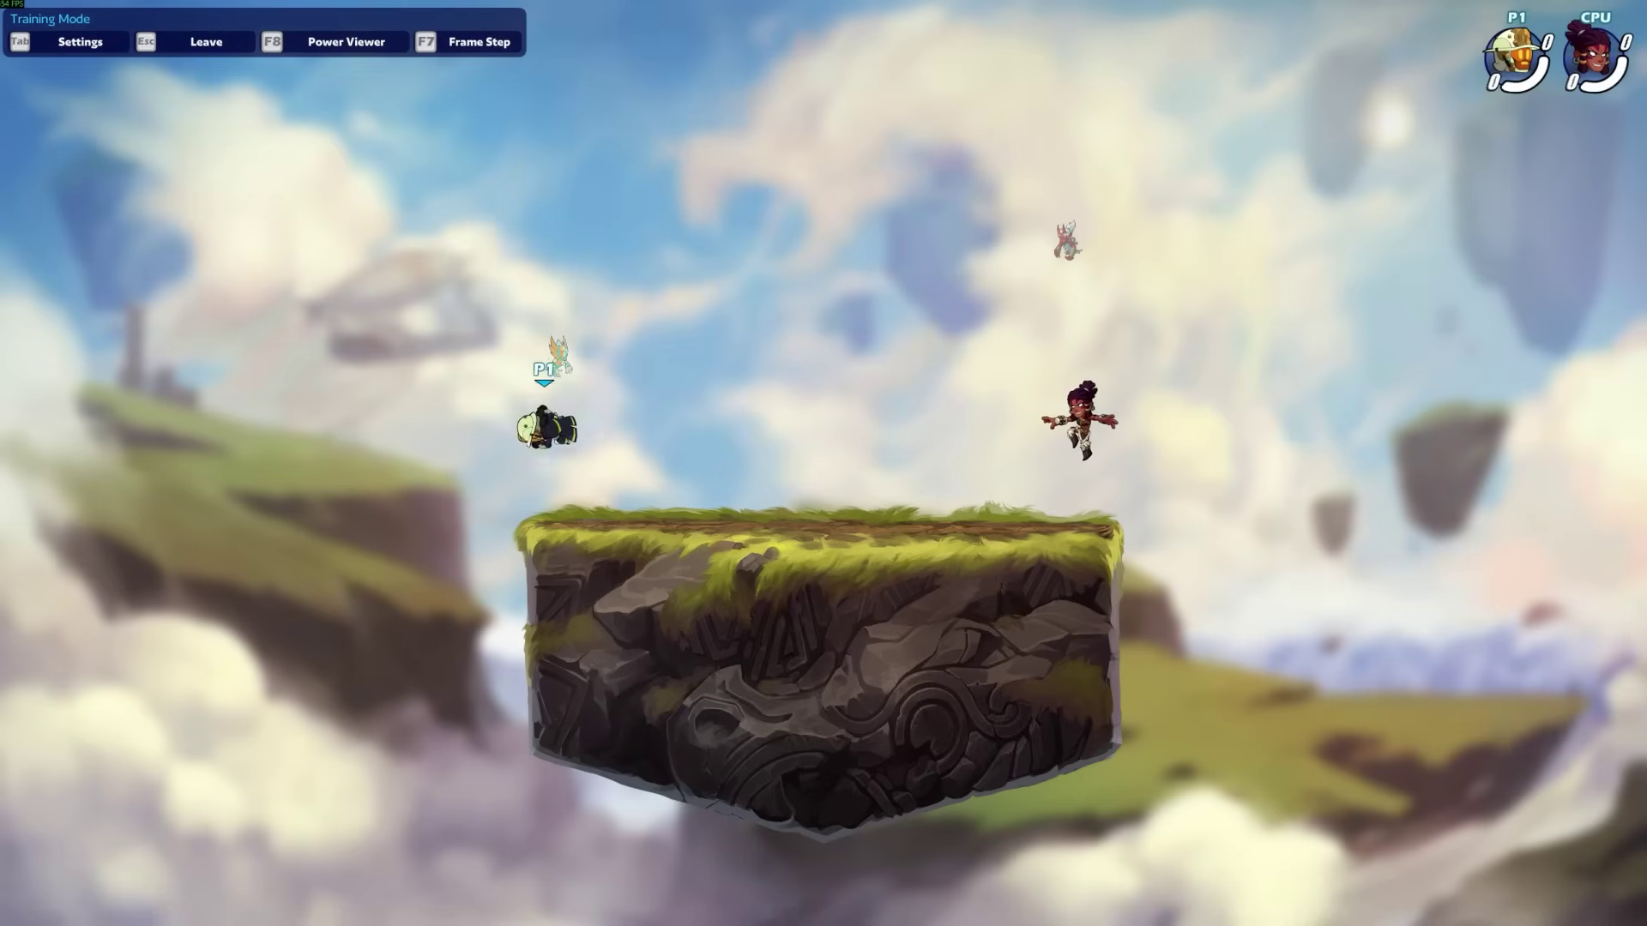
- Dash at the CPU fighter in Training Mode and juggle it with aerial attacks
key("Right")
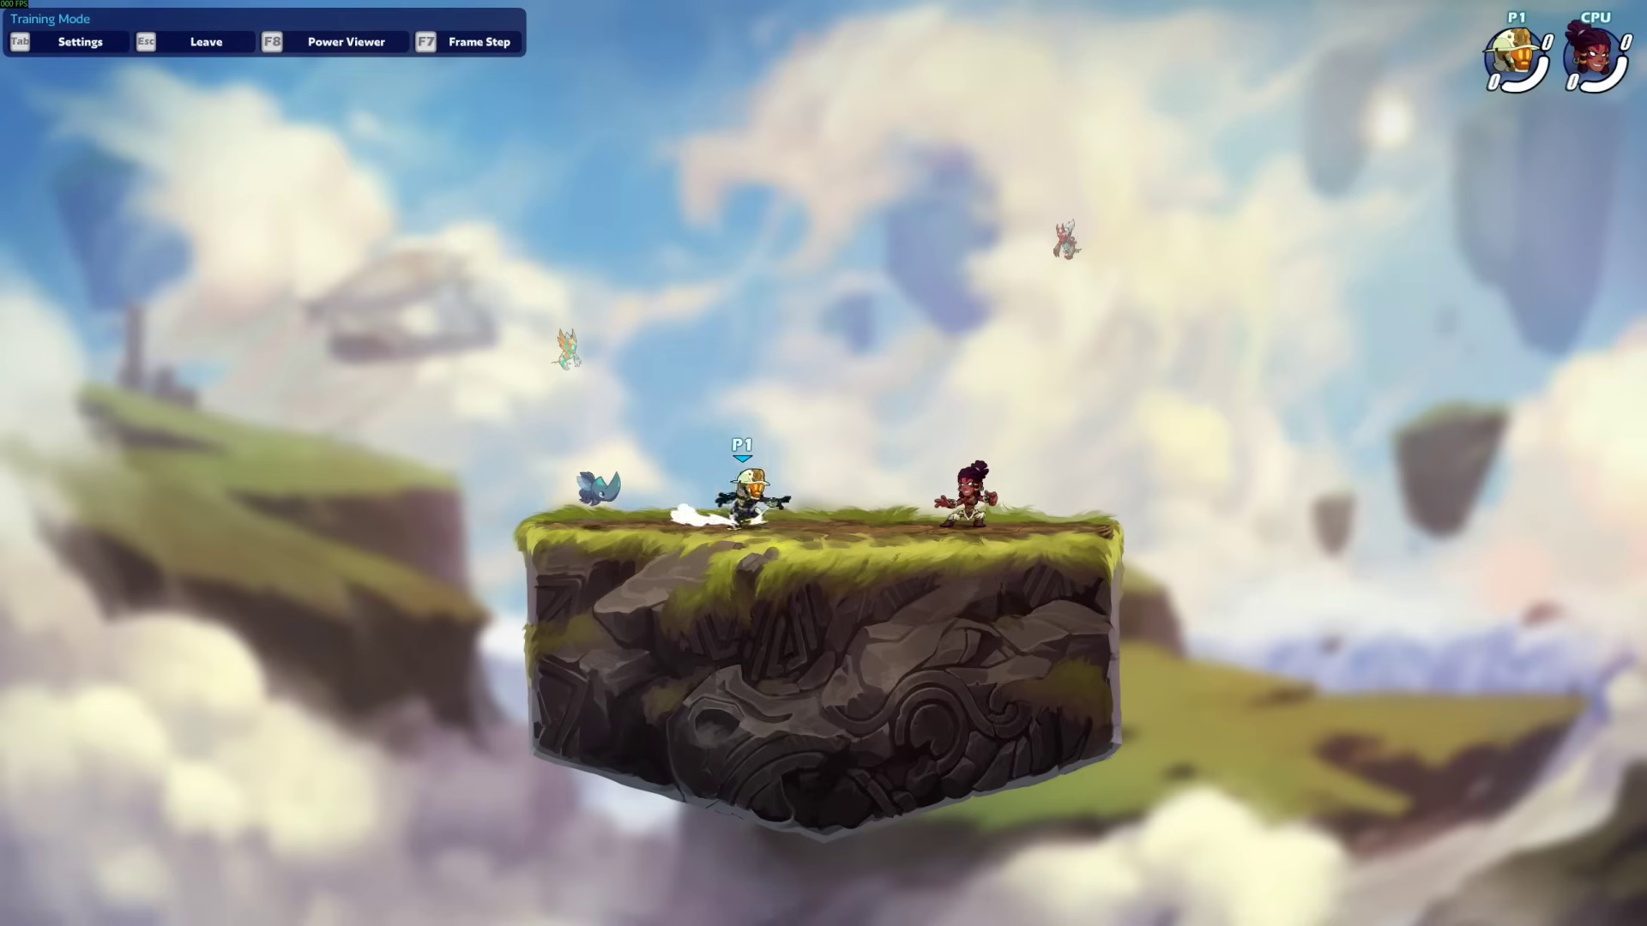
key("c")
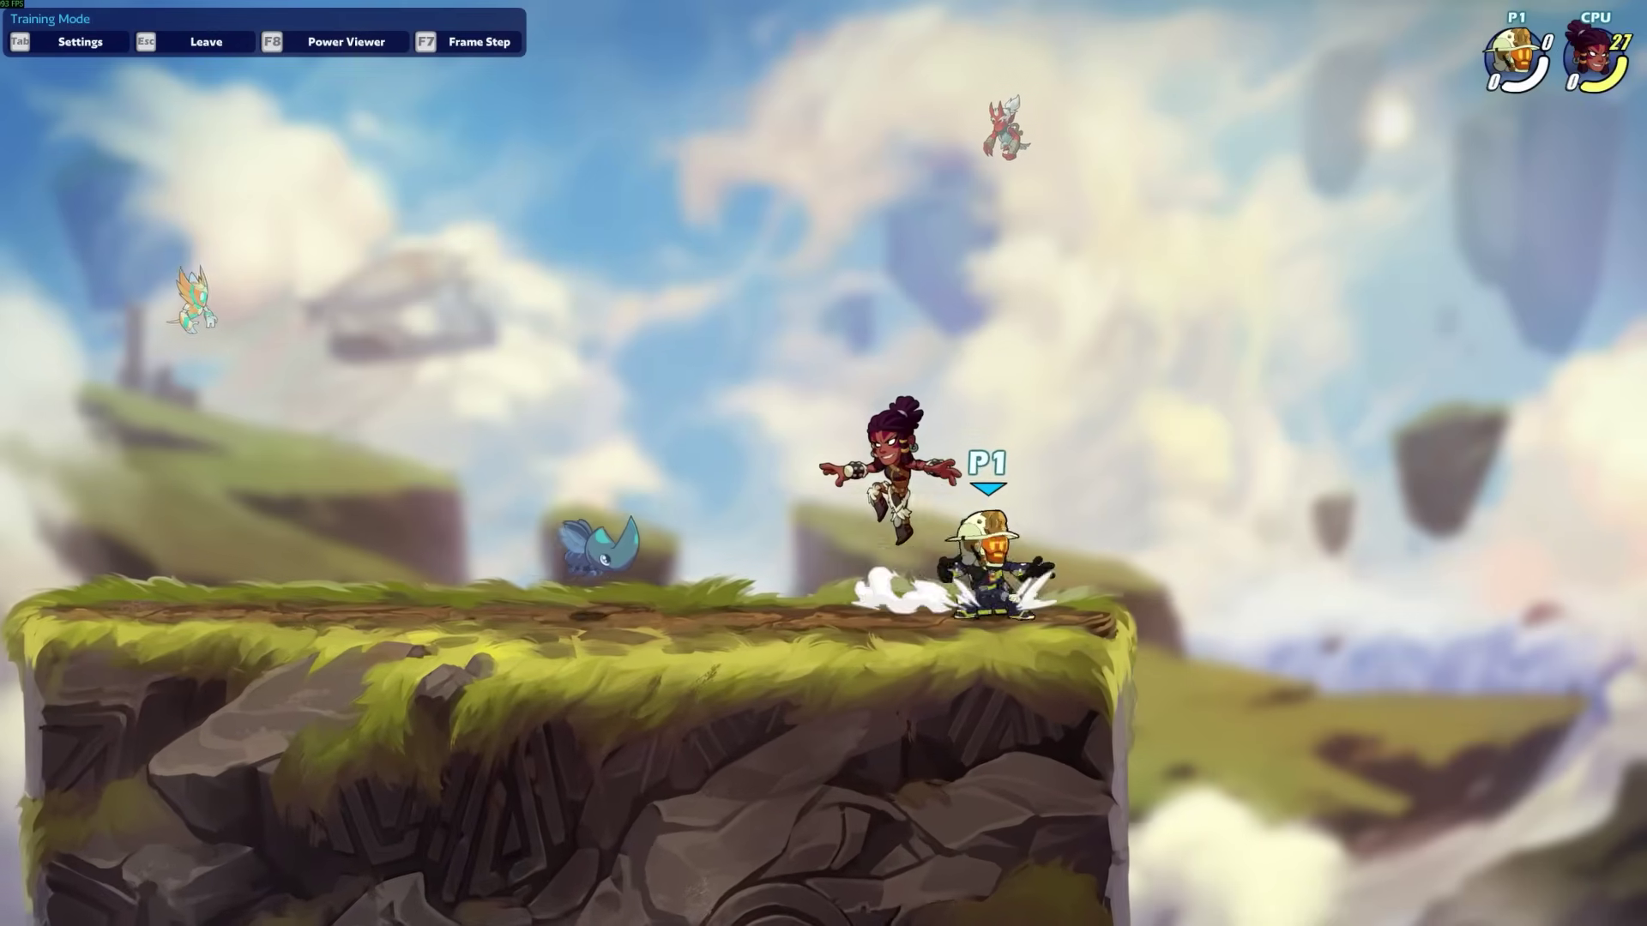
key("space")
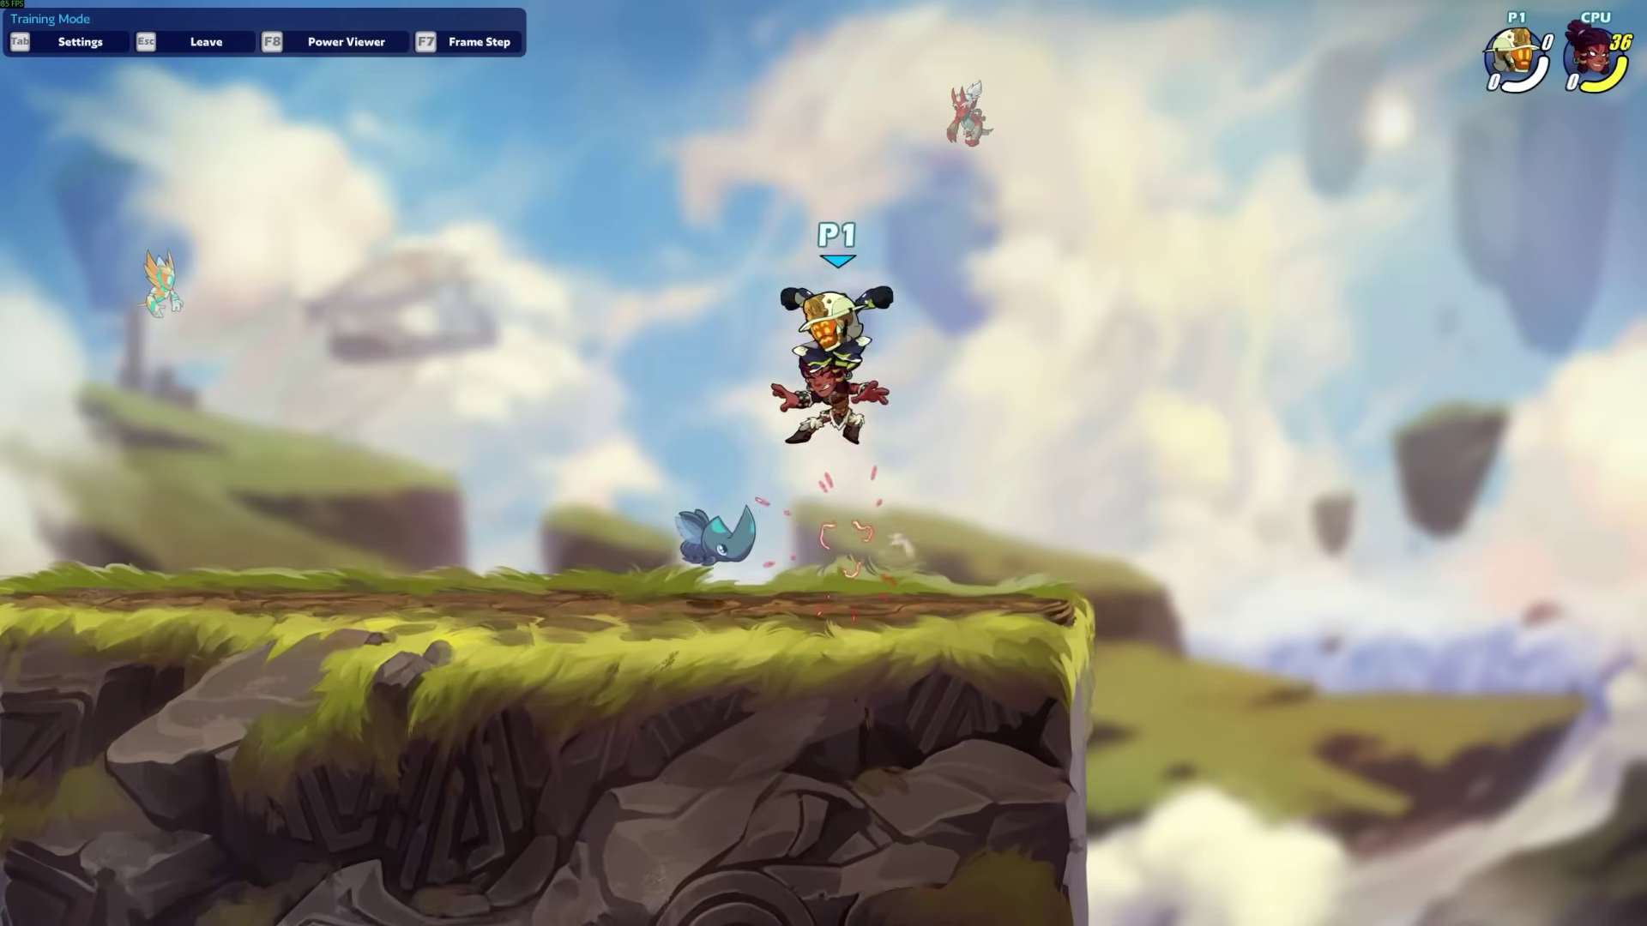
key("c")
key("space")
key("c")
key("c")
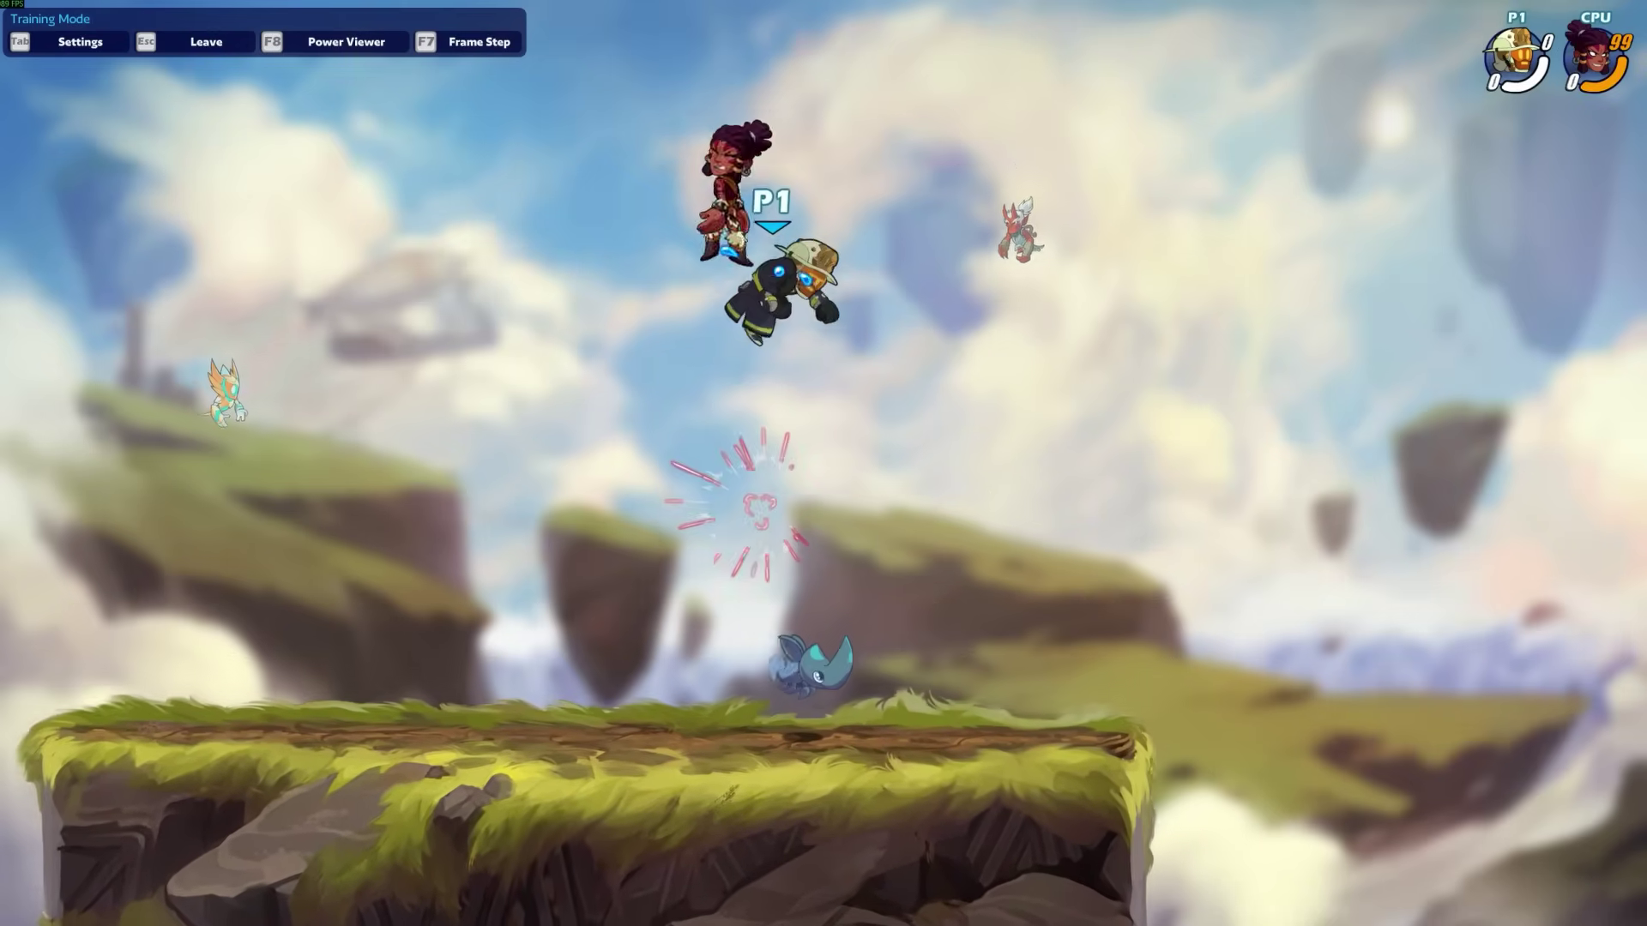
key("Down")
- Launch the CPU, recover above the platform and keep attacking until it reaches 130 damage
key("c")
key("c")
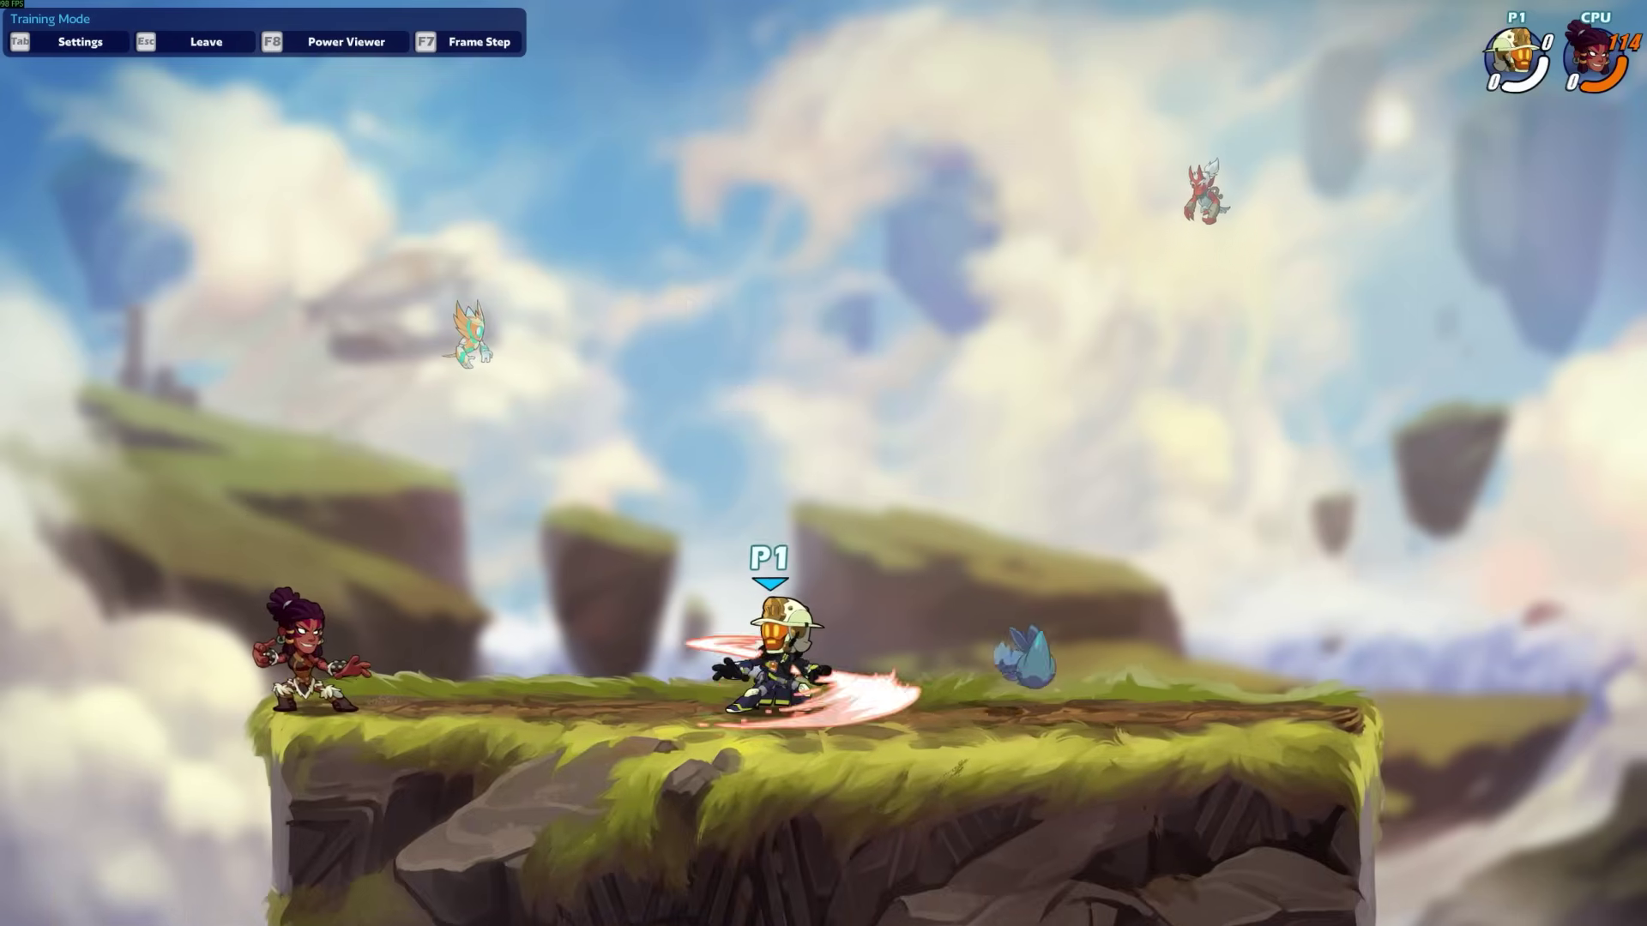
key("Left")
key("c")
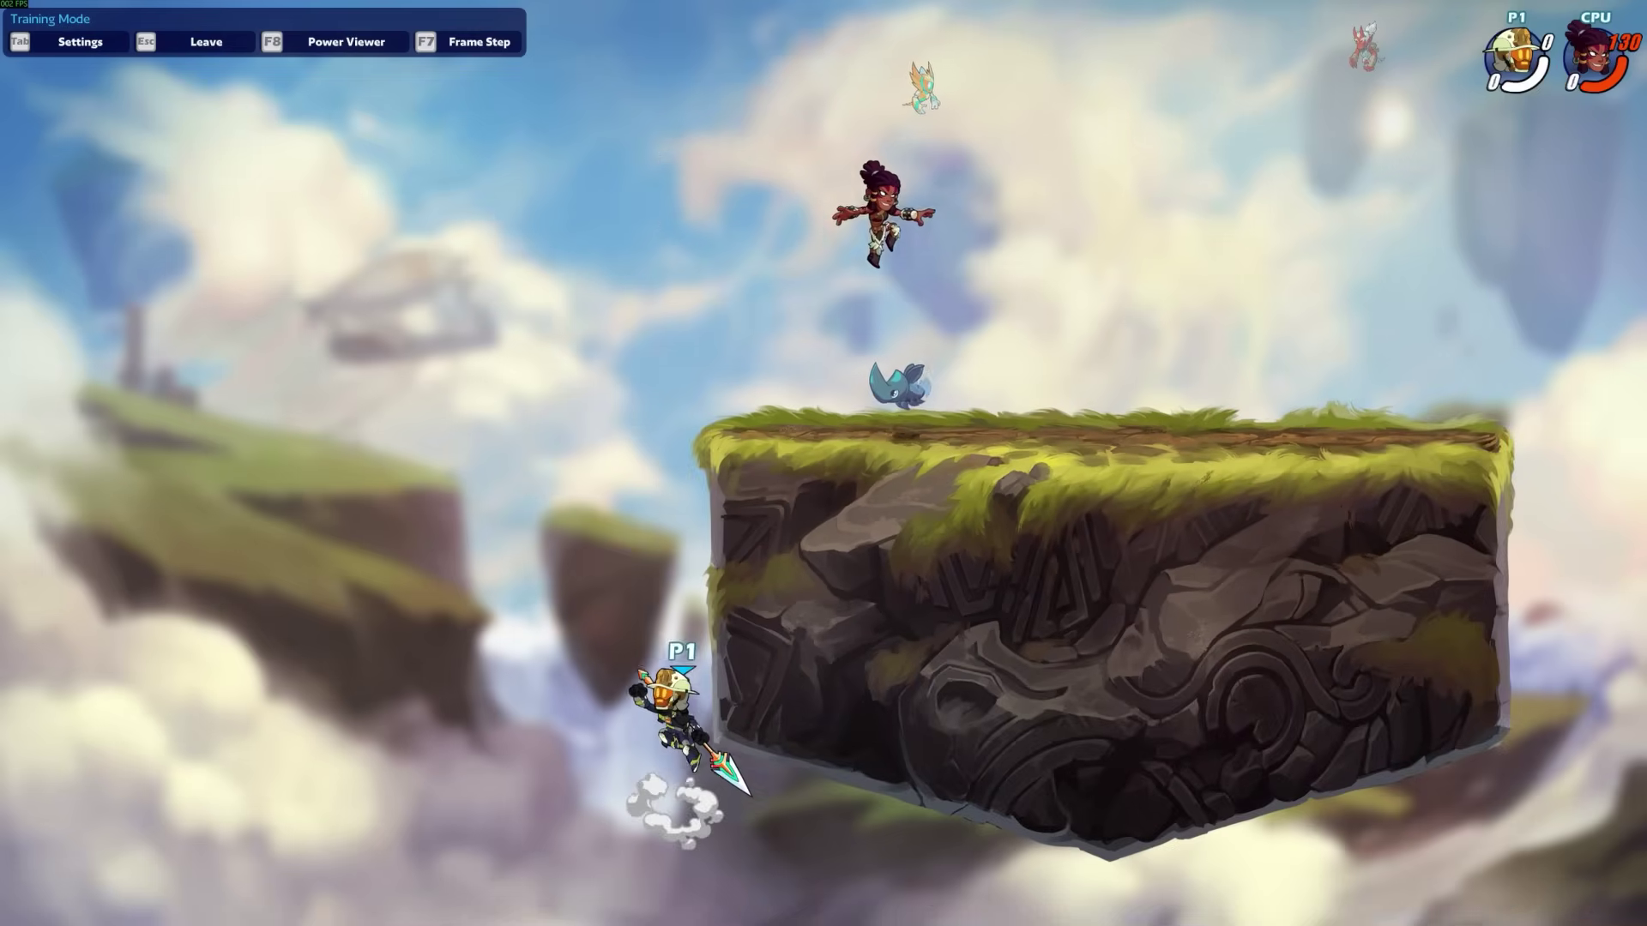
key("space")
key("space")
key("Left")
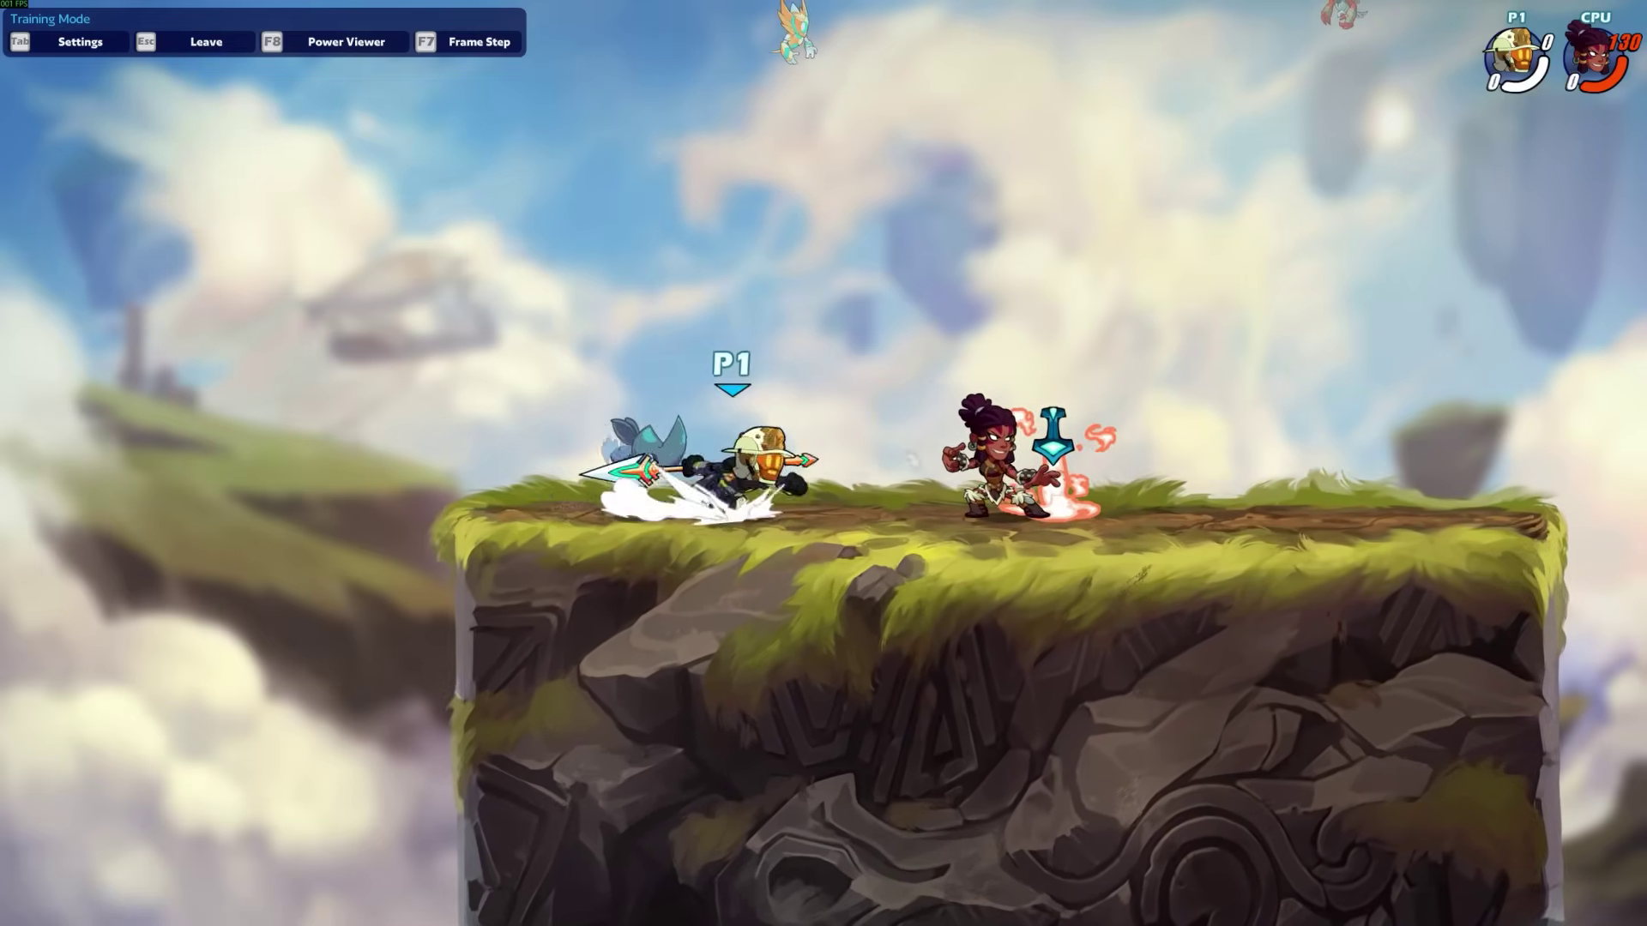
key("space")
key("Right")
key("Left")
key("c")
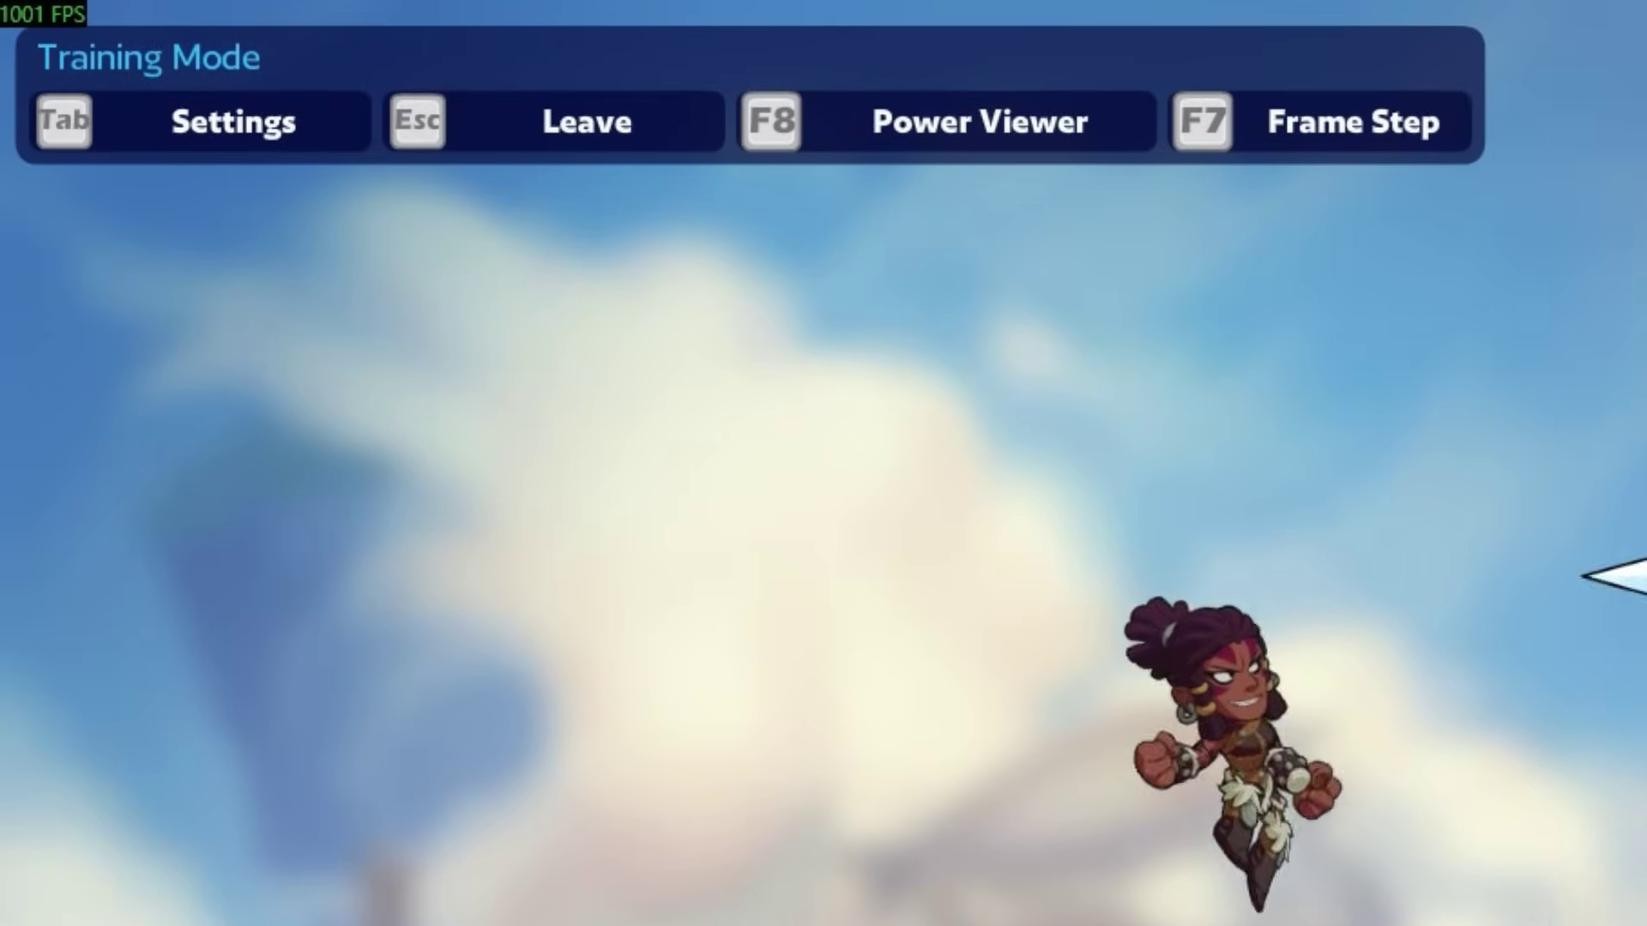
- Land a few final attacks on the CPU, then launch Registry Editor from the 'registry editor' search
key("c")
key("space")
key("c")
key("Right")
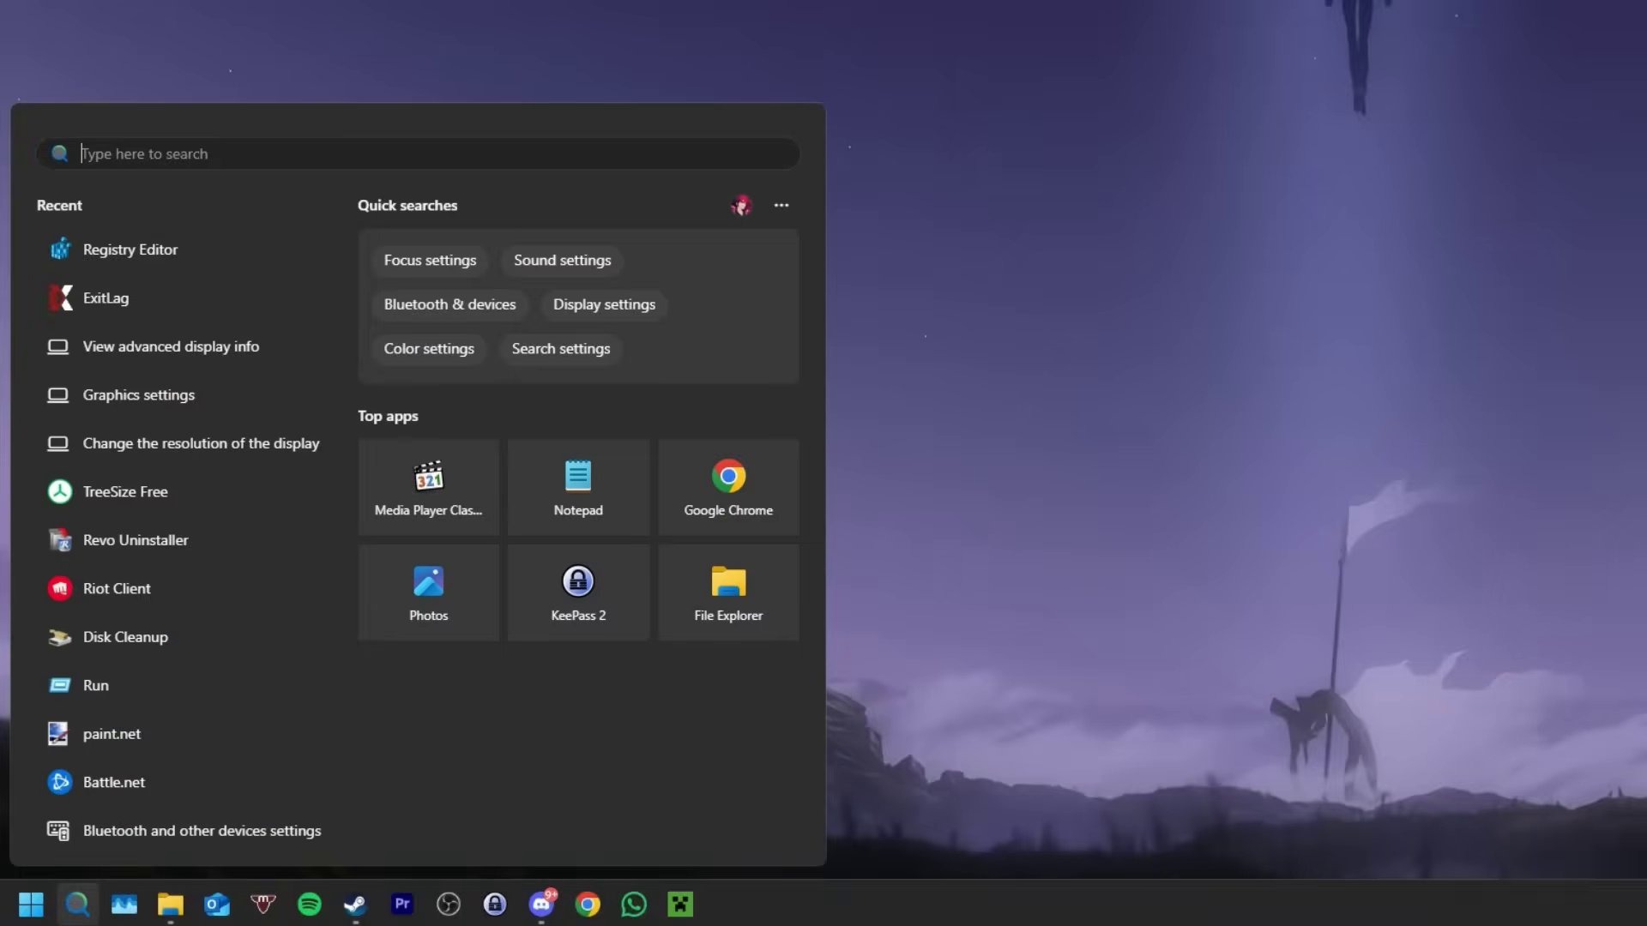
type("registry editor")
key("Return")
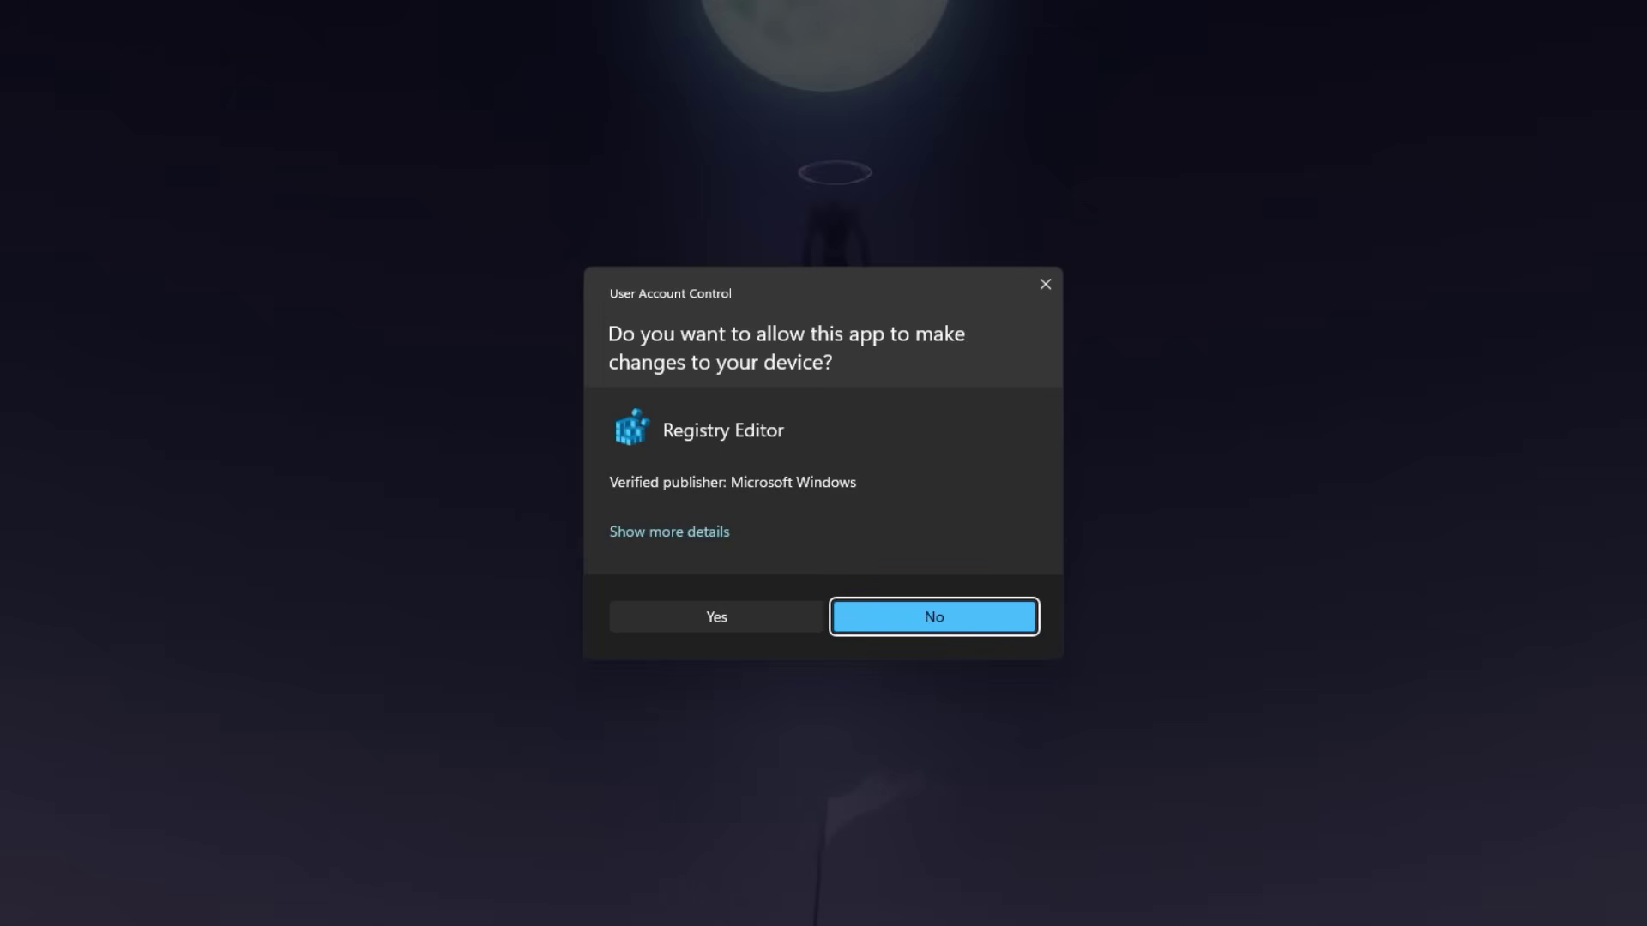
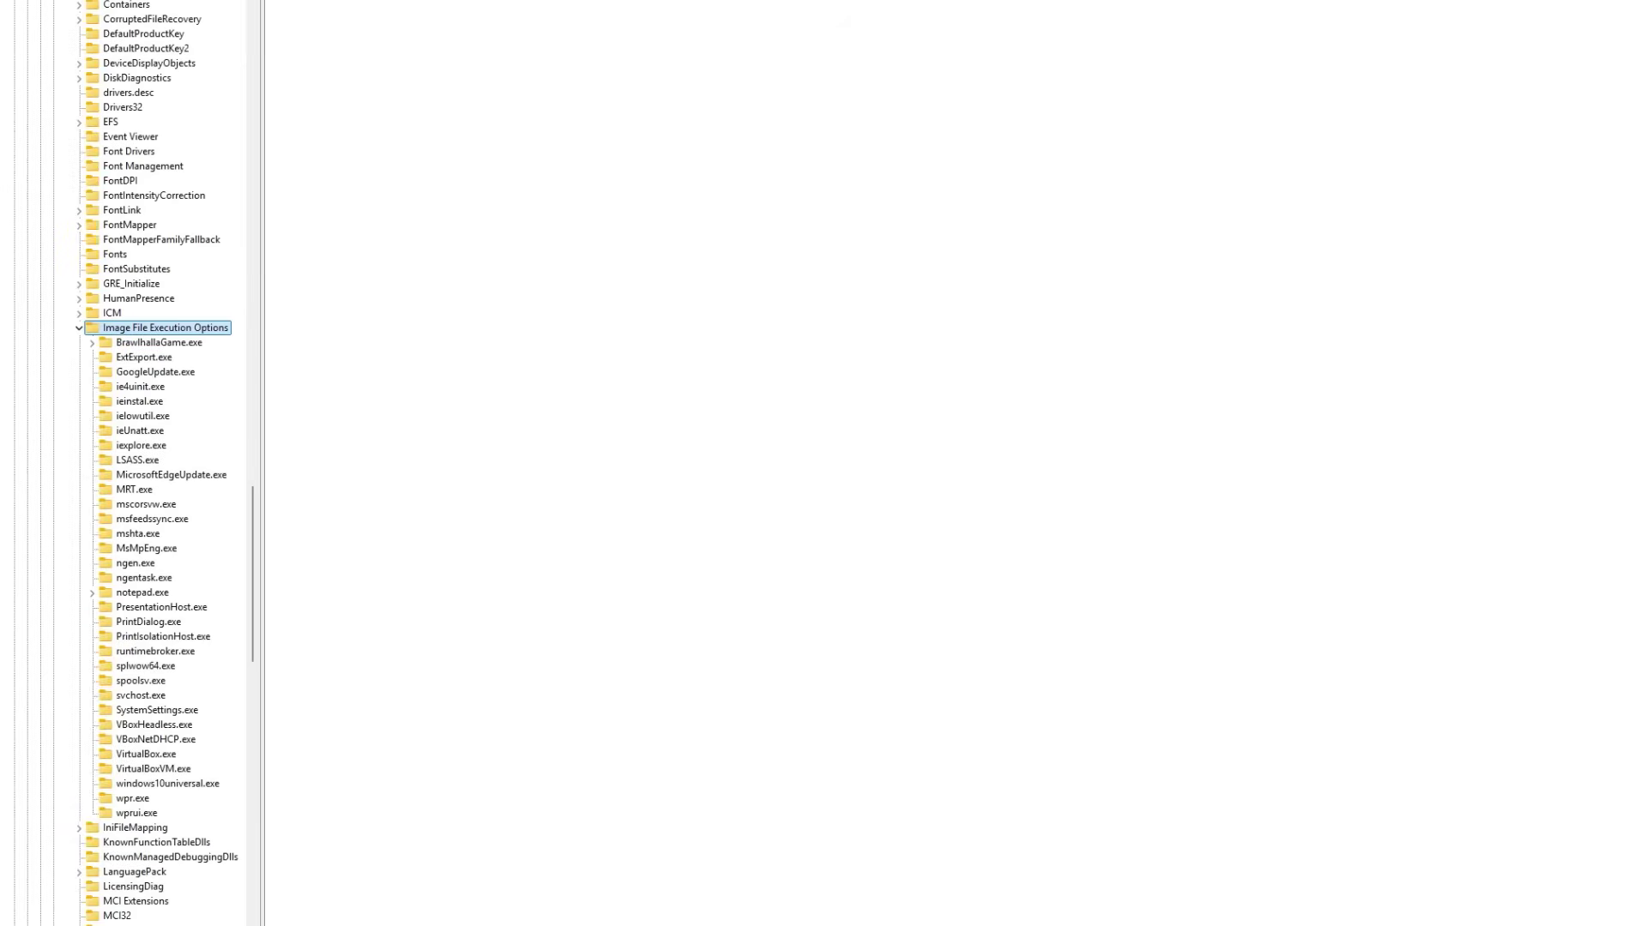
- Delete the BrawlhallaGame.exe key from Image File Execution Options
scroll(129, 463, "down", 5)
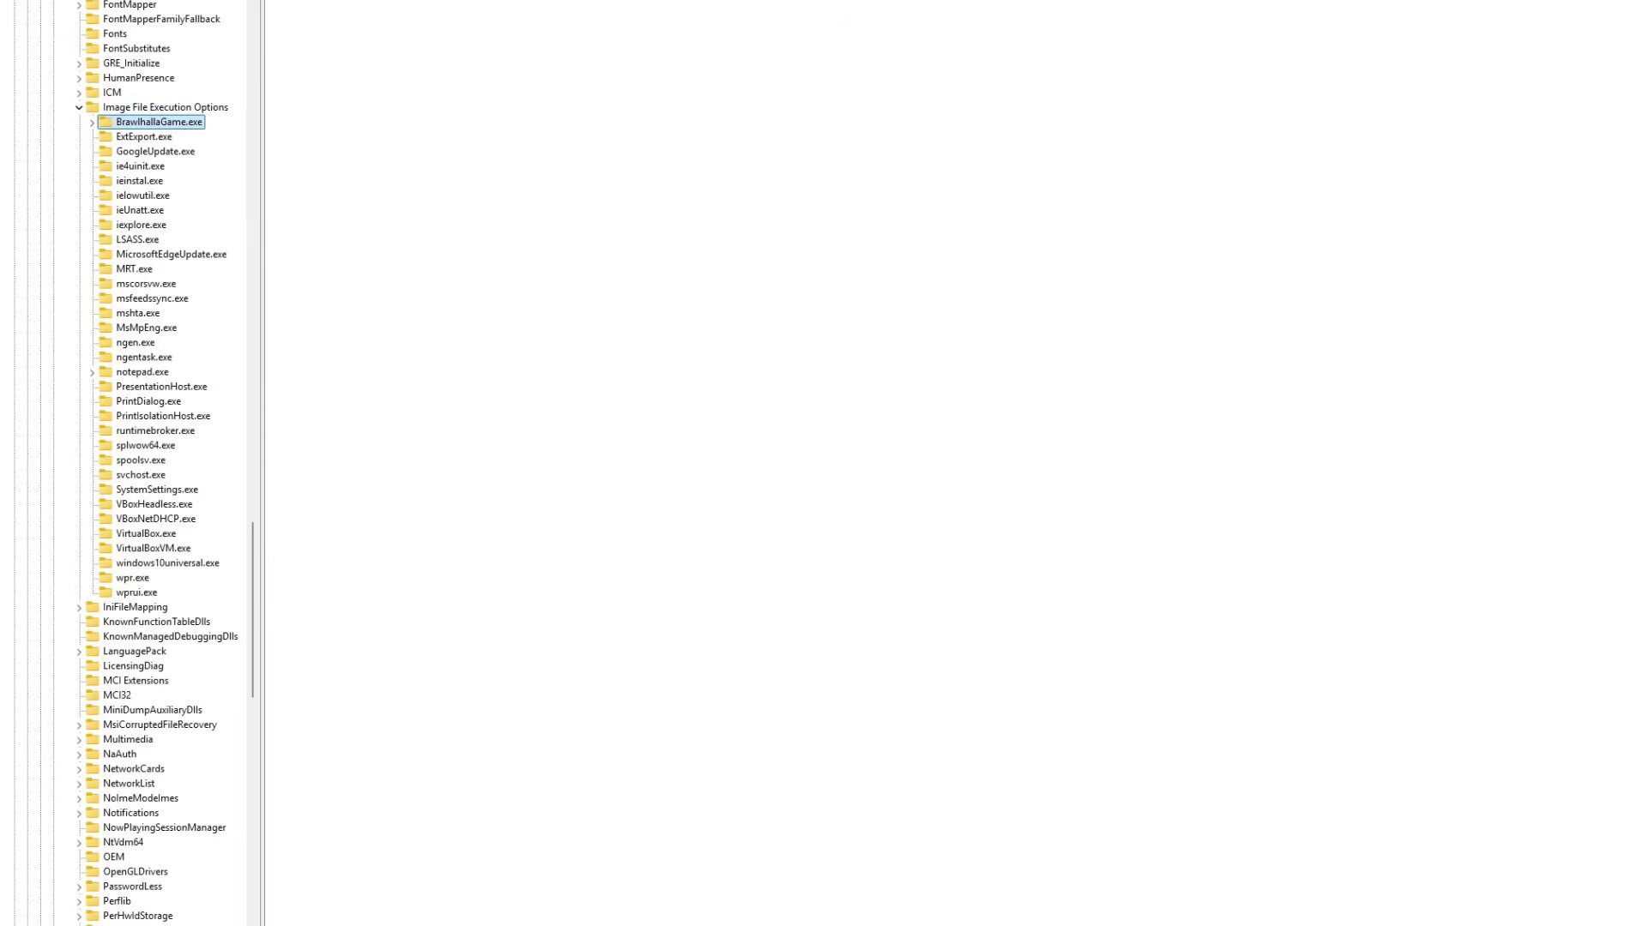
key("shift+F10")
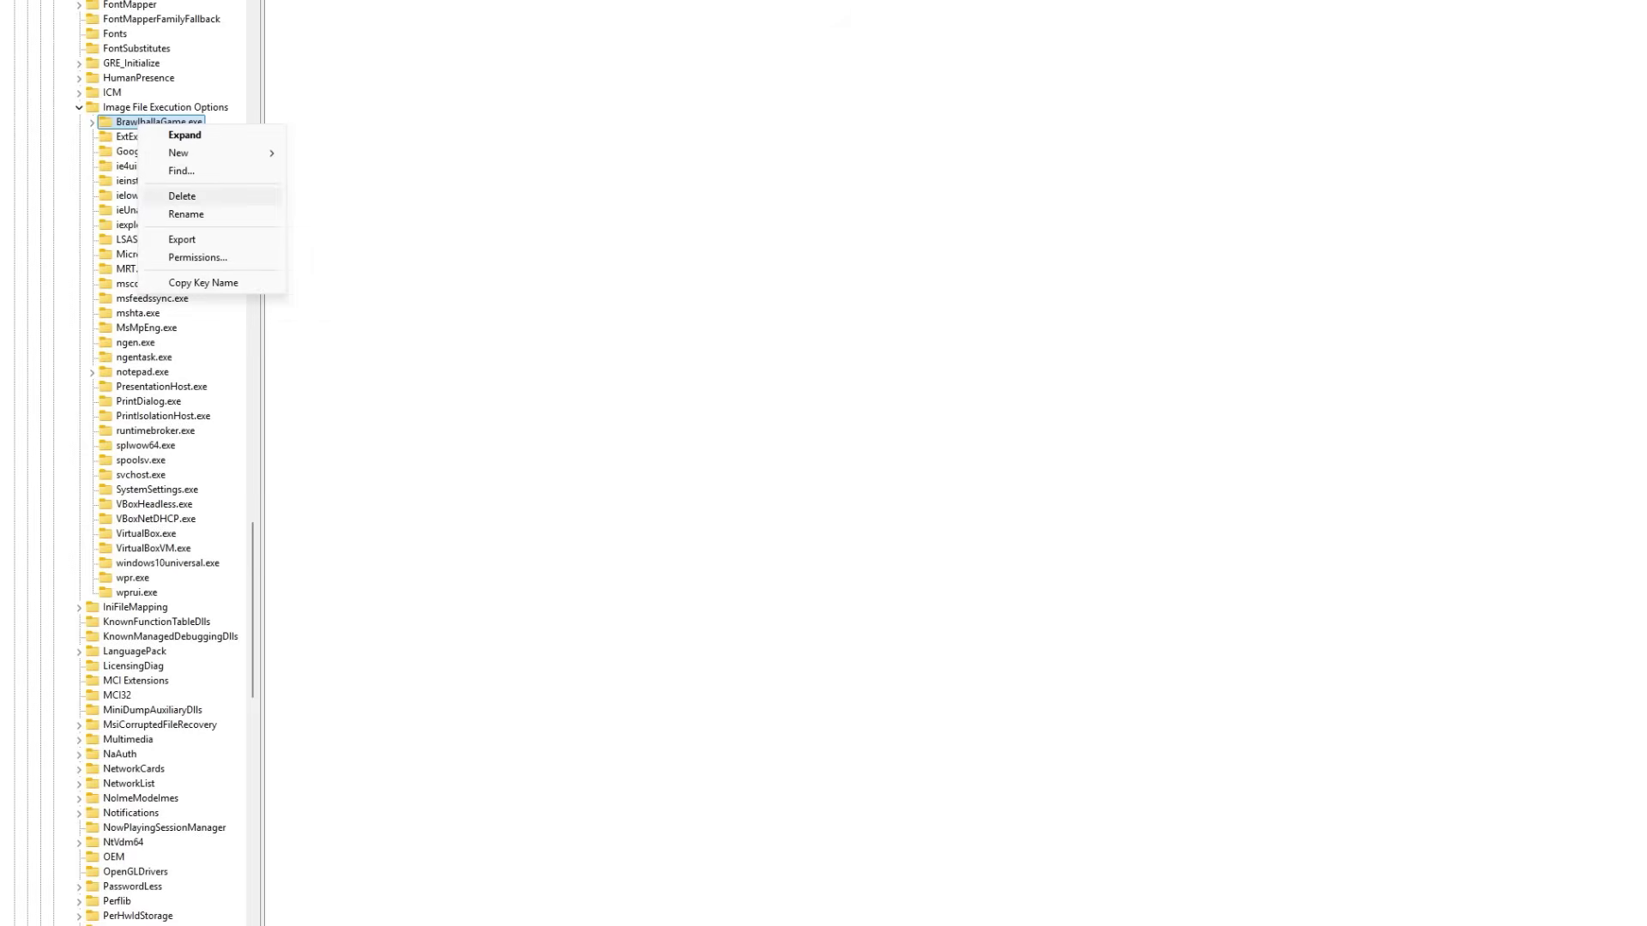
key("Return")
key("Return")
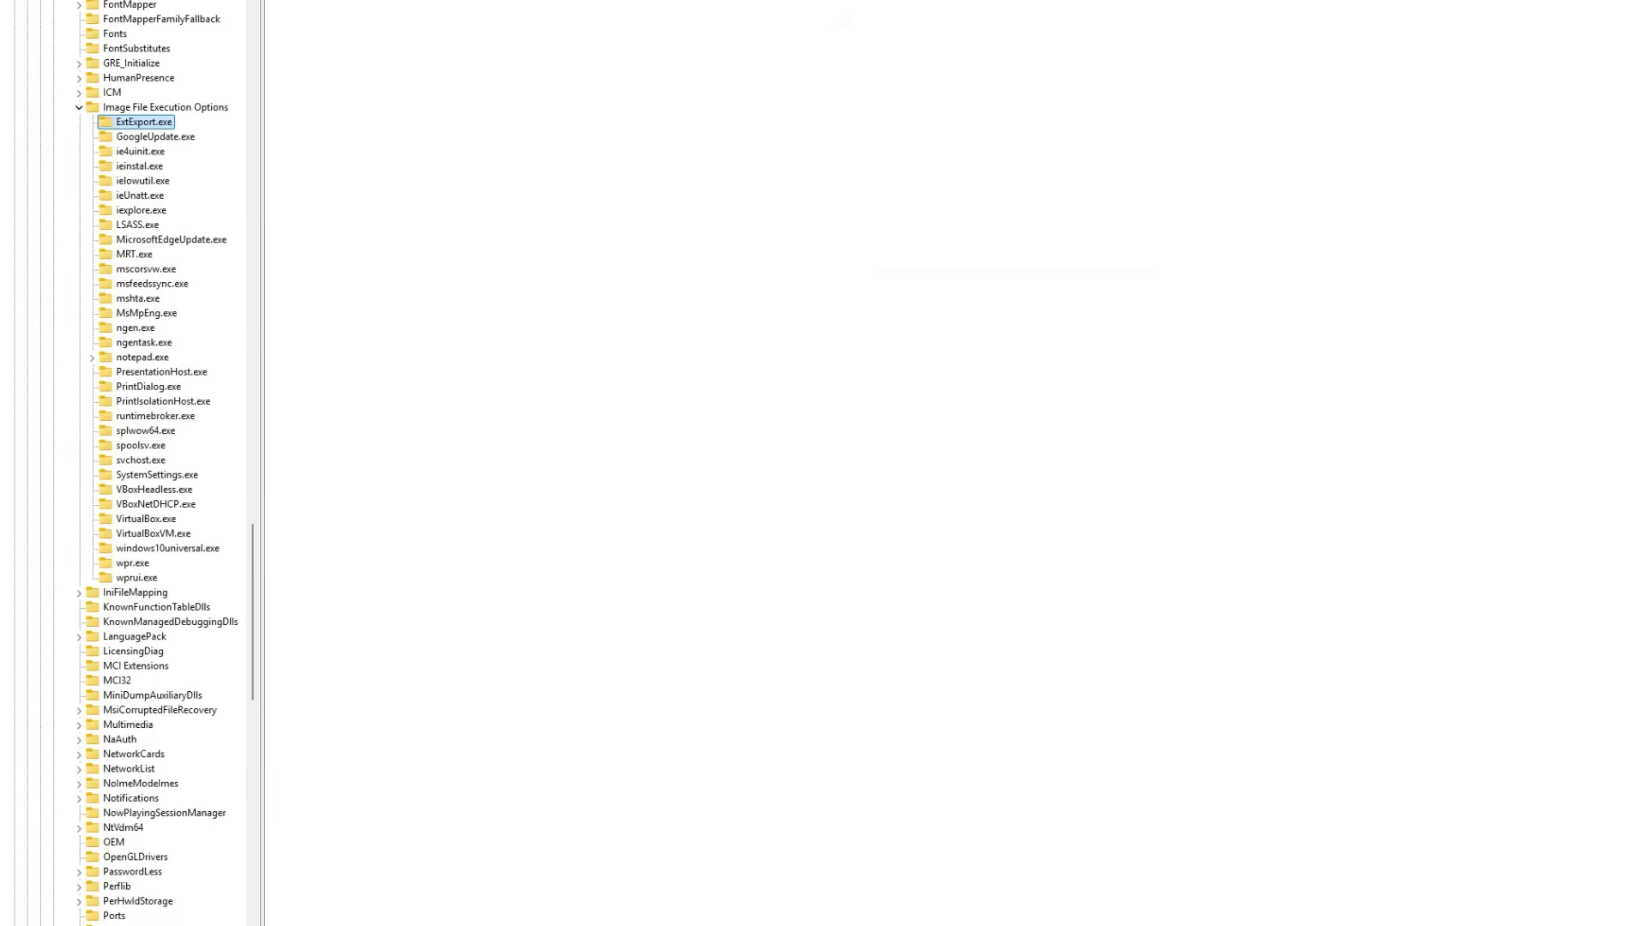
- Create a new subkey, New Key #1, under Image File Execution Options
key("Left")
key("shift+F10")
key("Right")
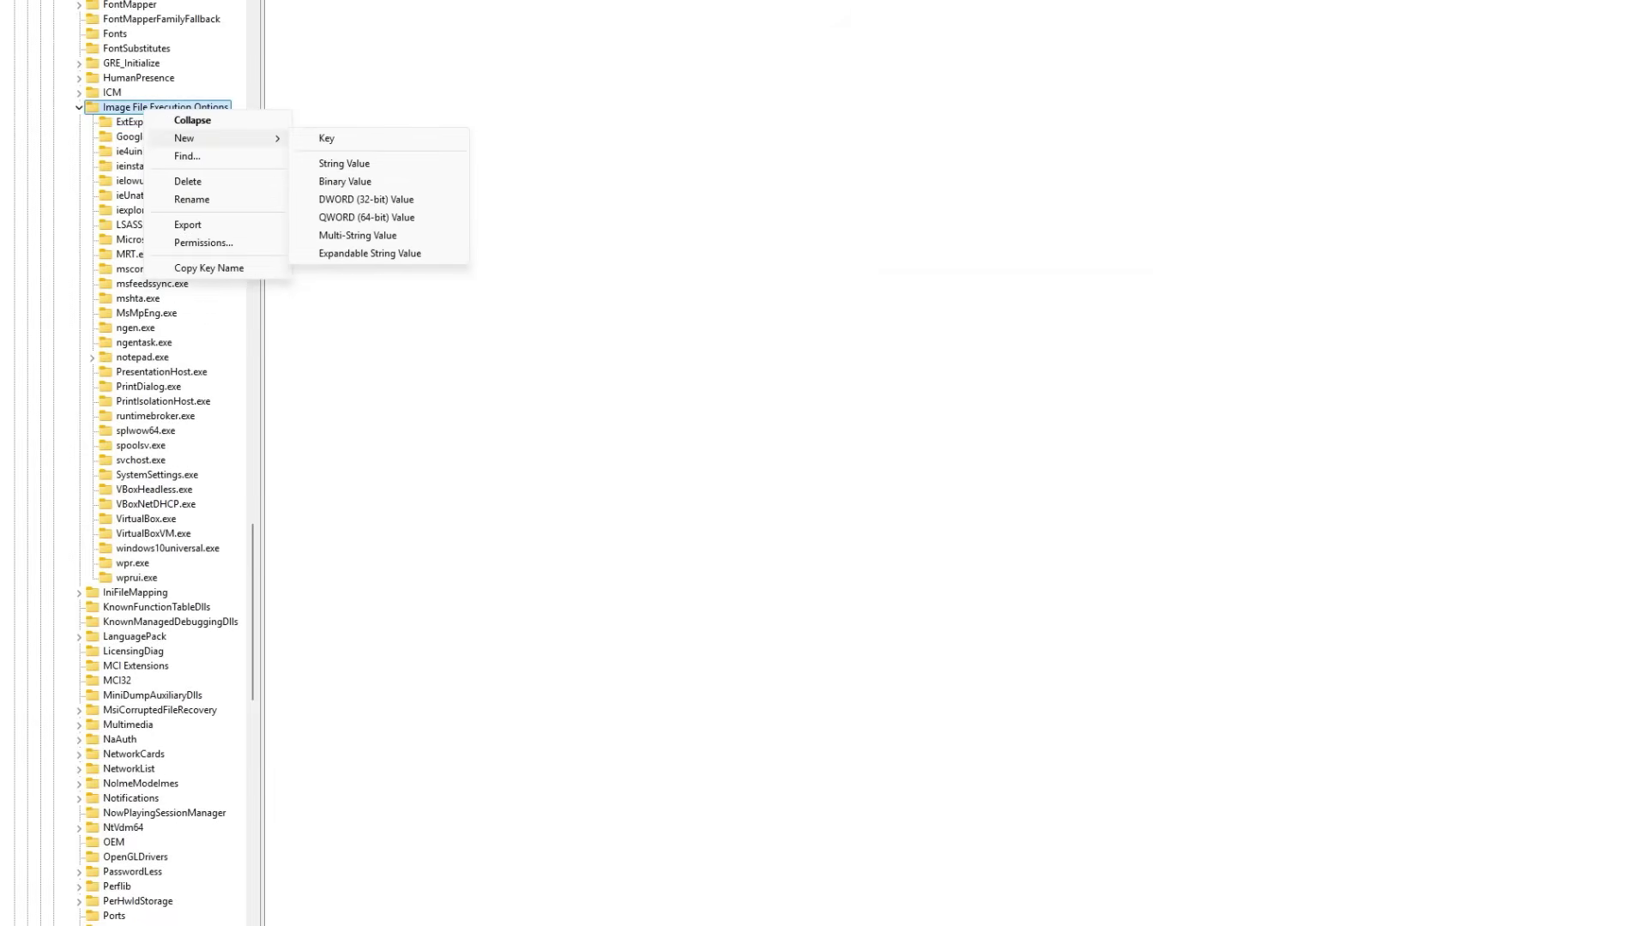
key("Return")
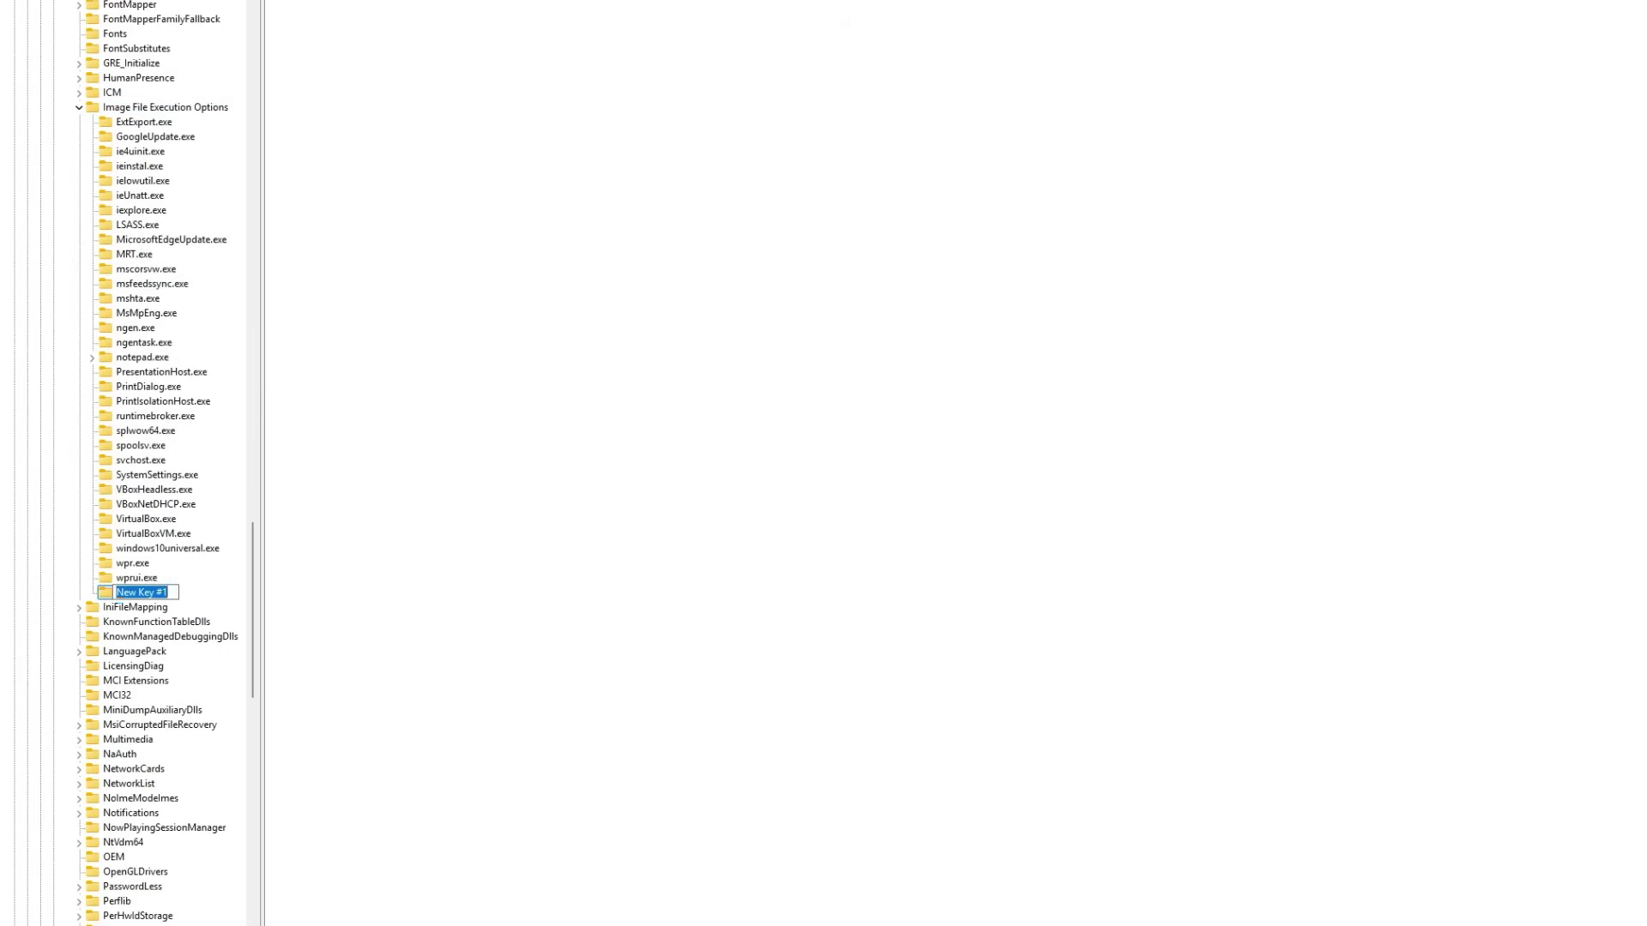
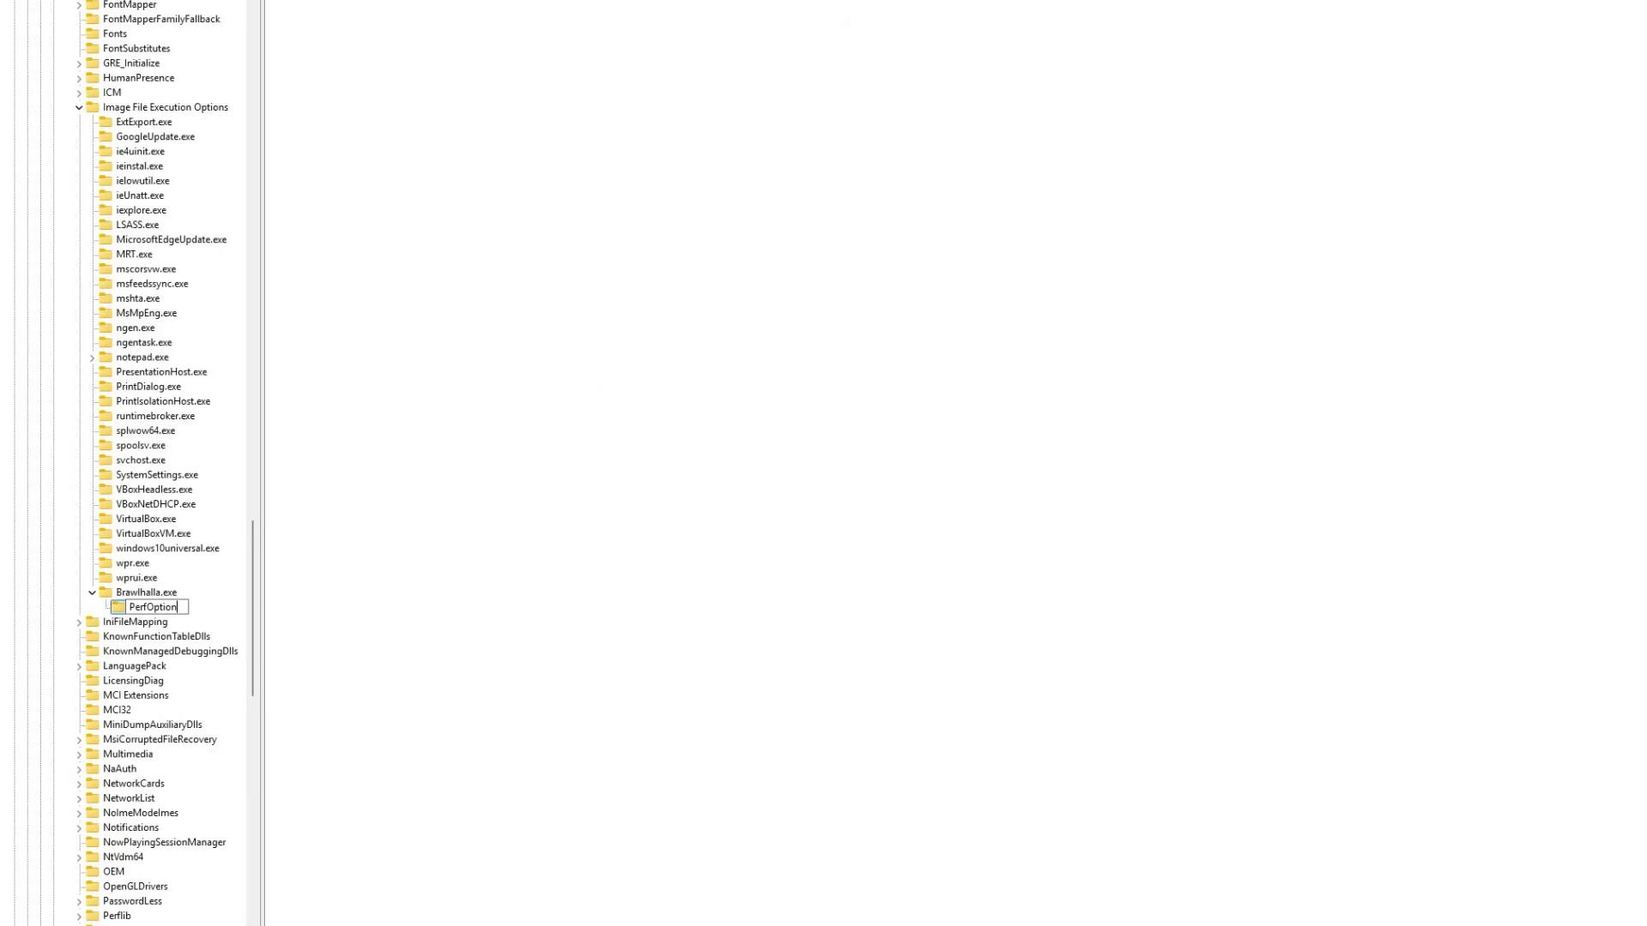
- Name the new key PerfOptions, add a CpuPriorityClass DWORD (32-bit) value, and open it to enter 3
key("Return")
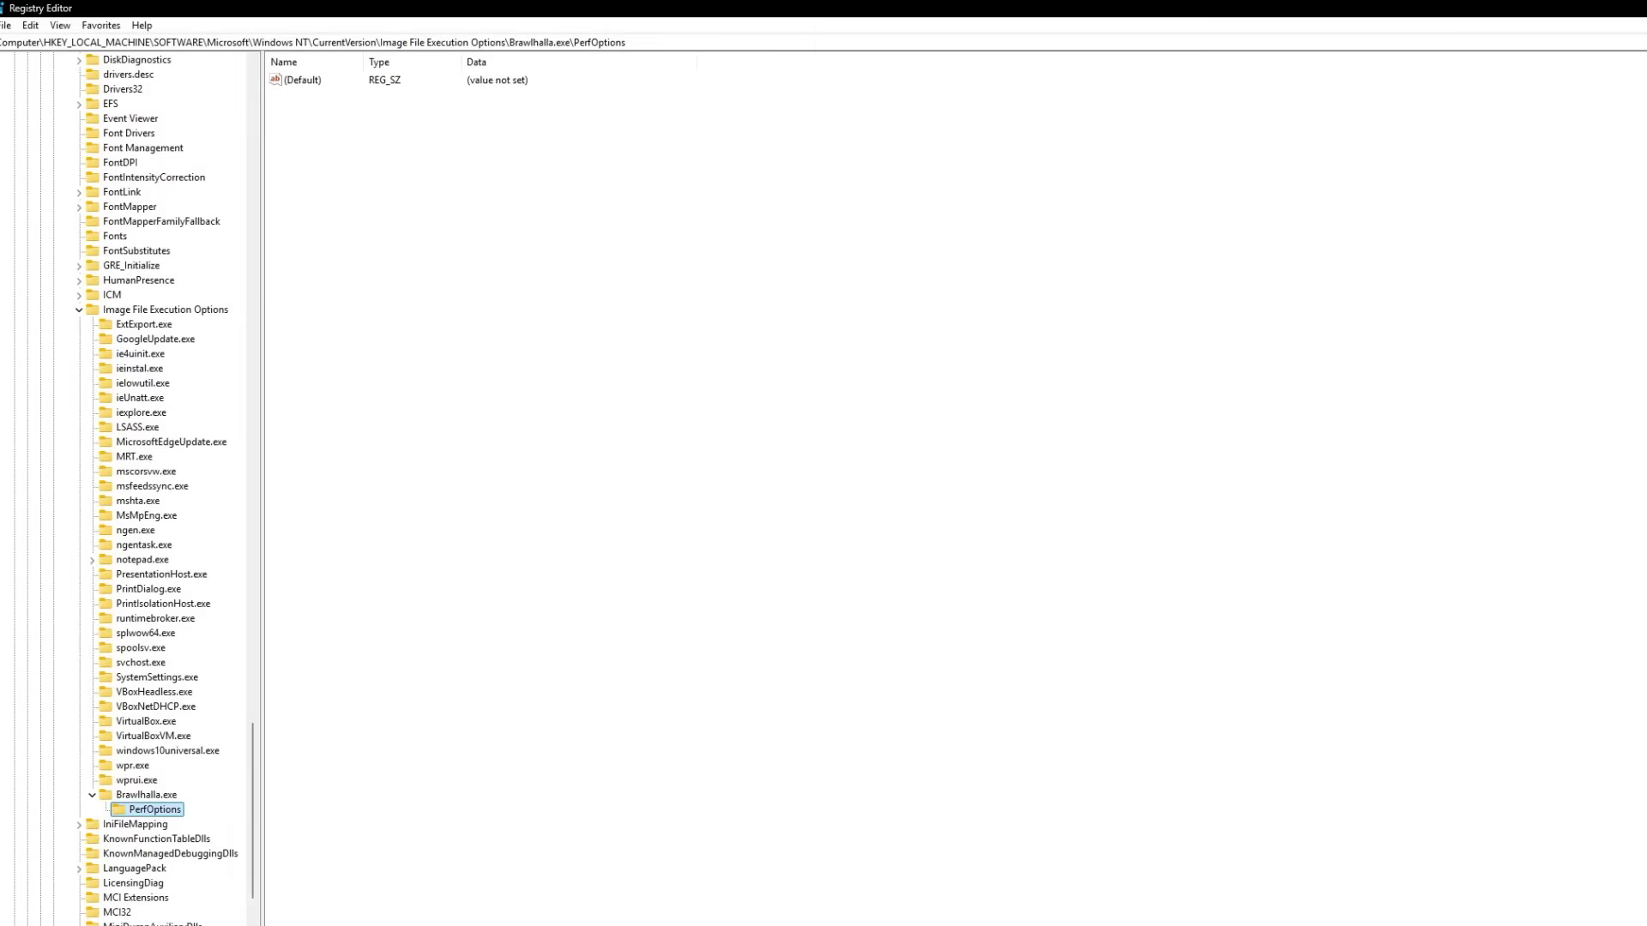
right_click(330, 138)
mouse_move(369, 147)
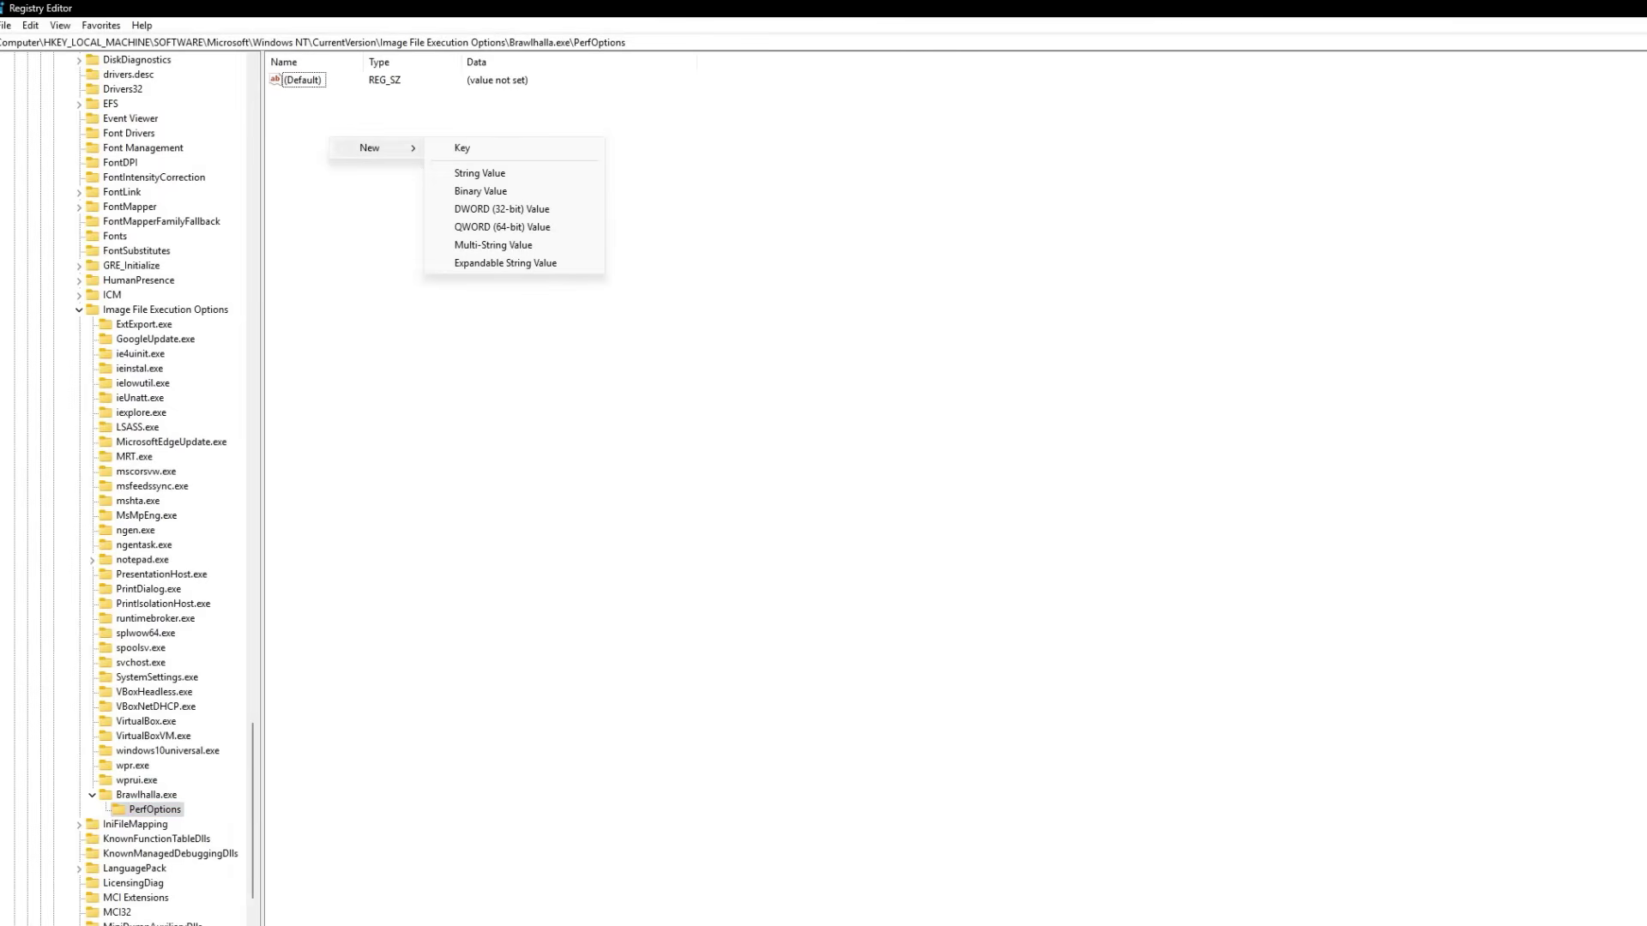
key("Return")
type("Cpu")
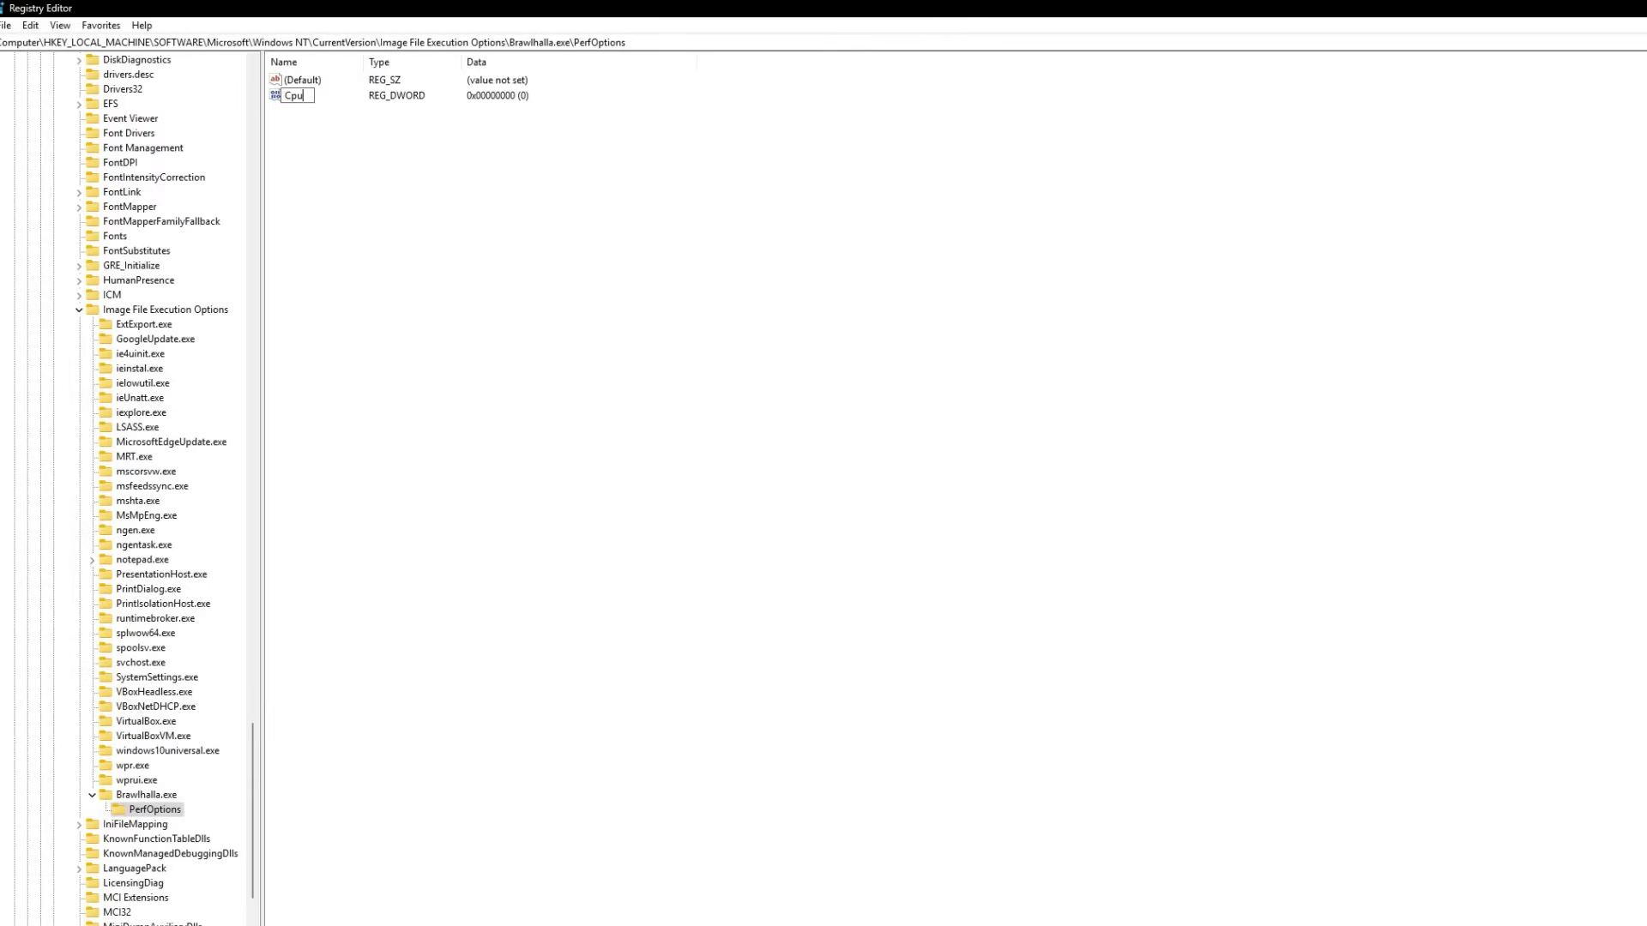
type("PriorityClass")
key("Return")
key("Return")
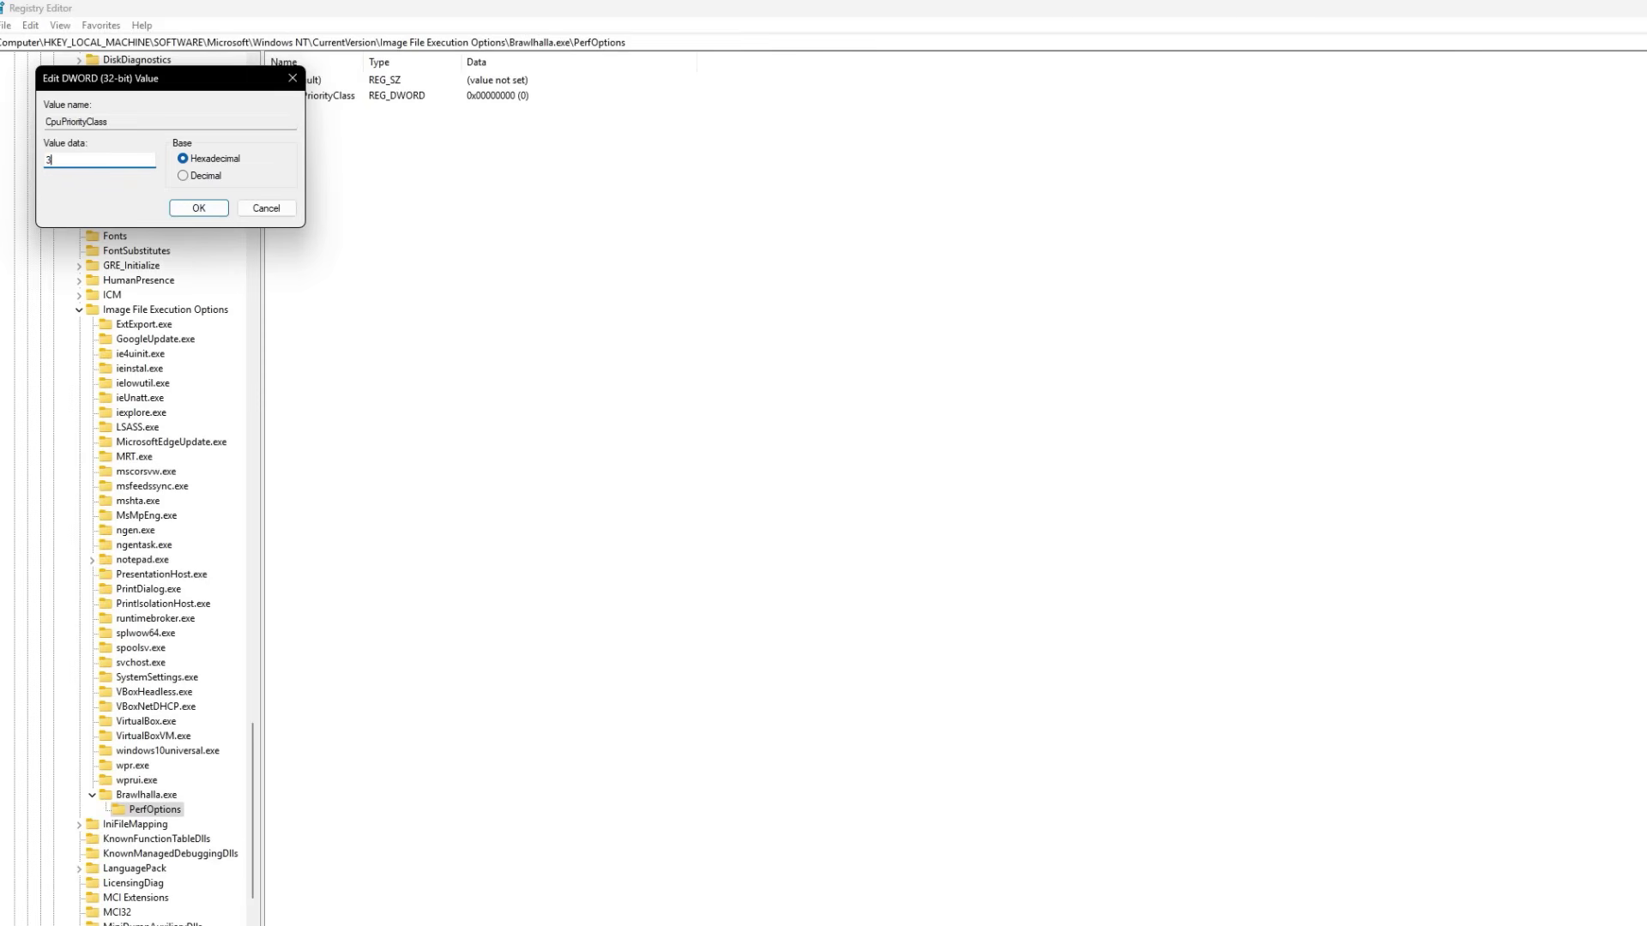
key("Return")
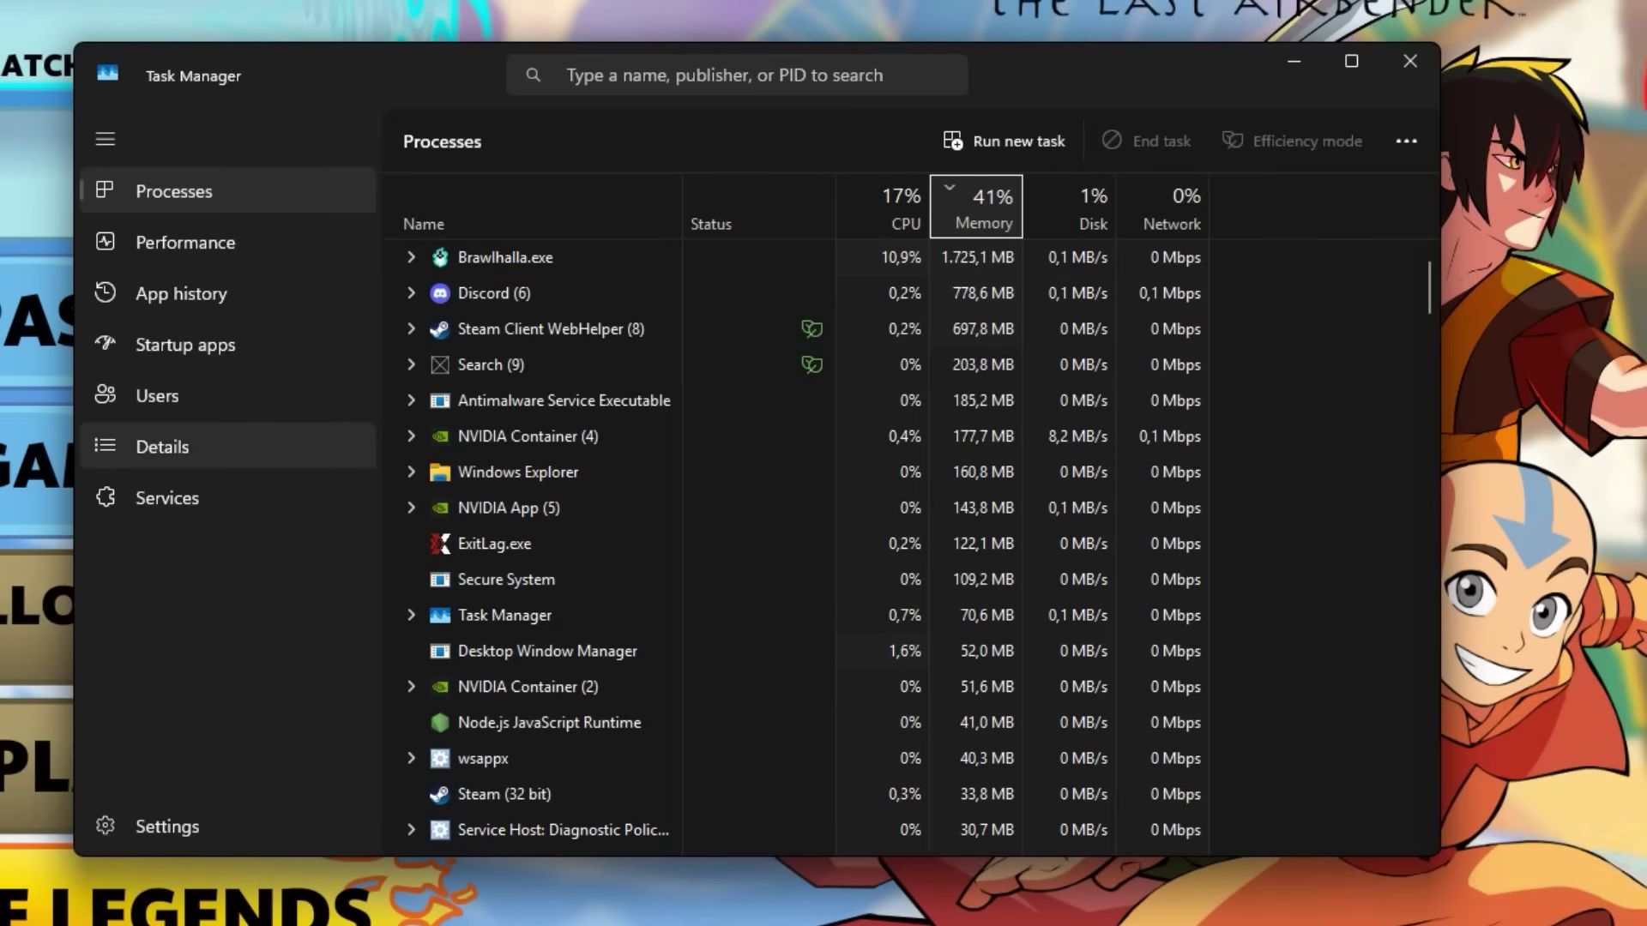
- In Task Manager's Details list, check that Brawlhalla.exe's priority is set to High
left_click(162, 446)
right_click(446, 219)
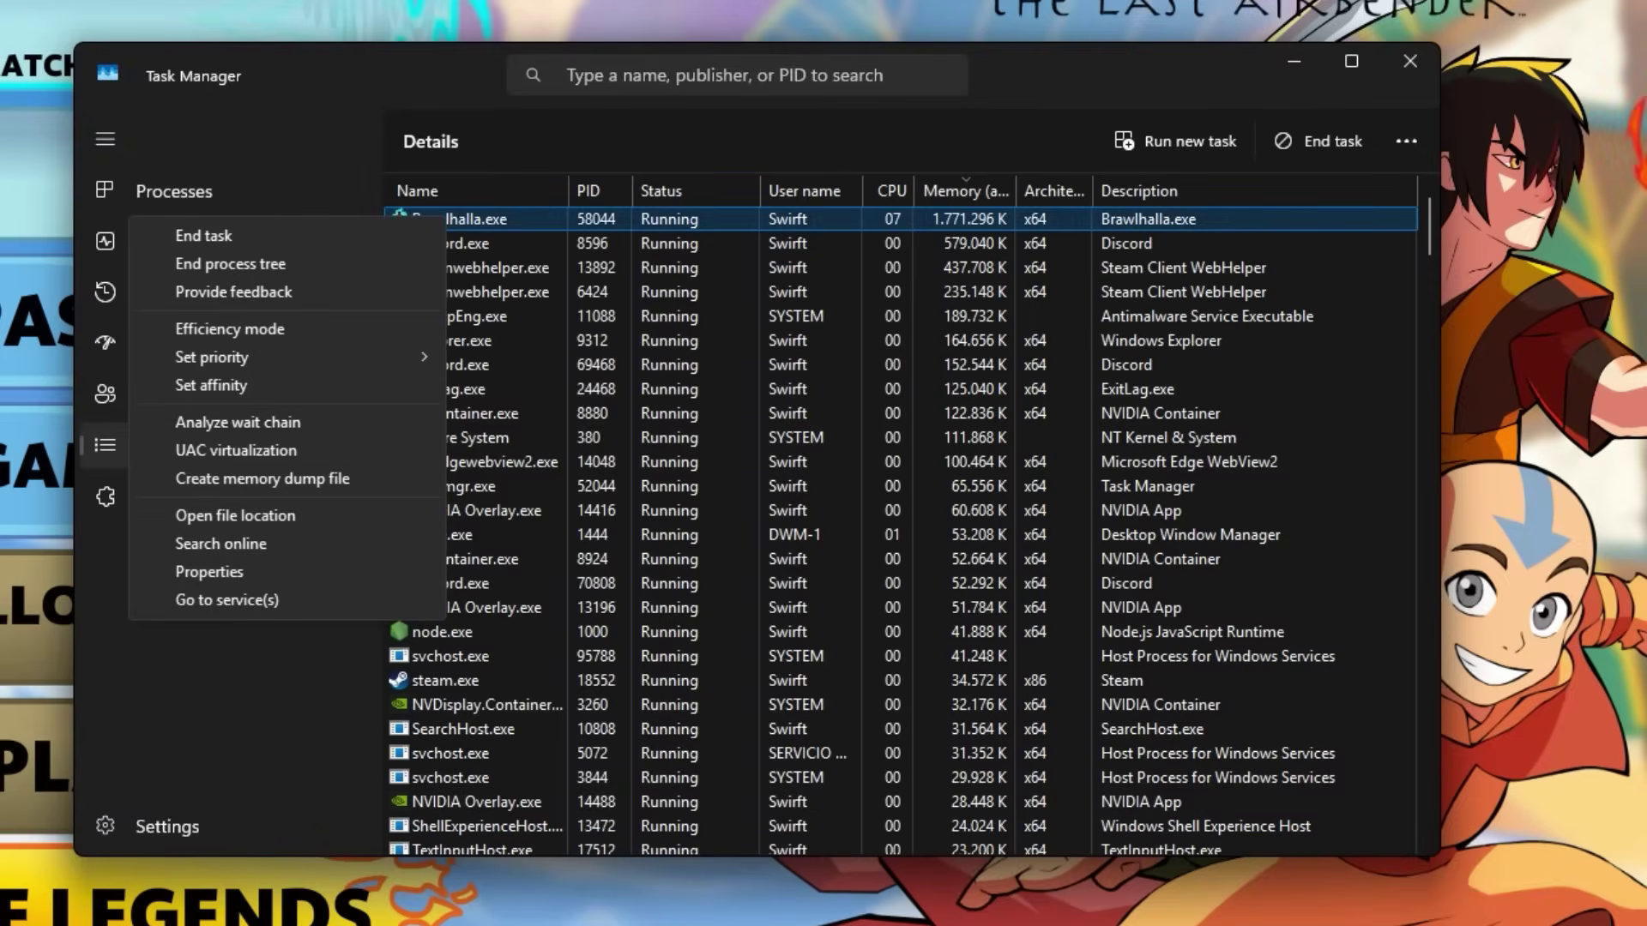
mouse_move(258, 357)
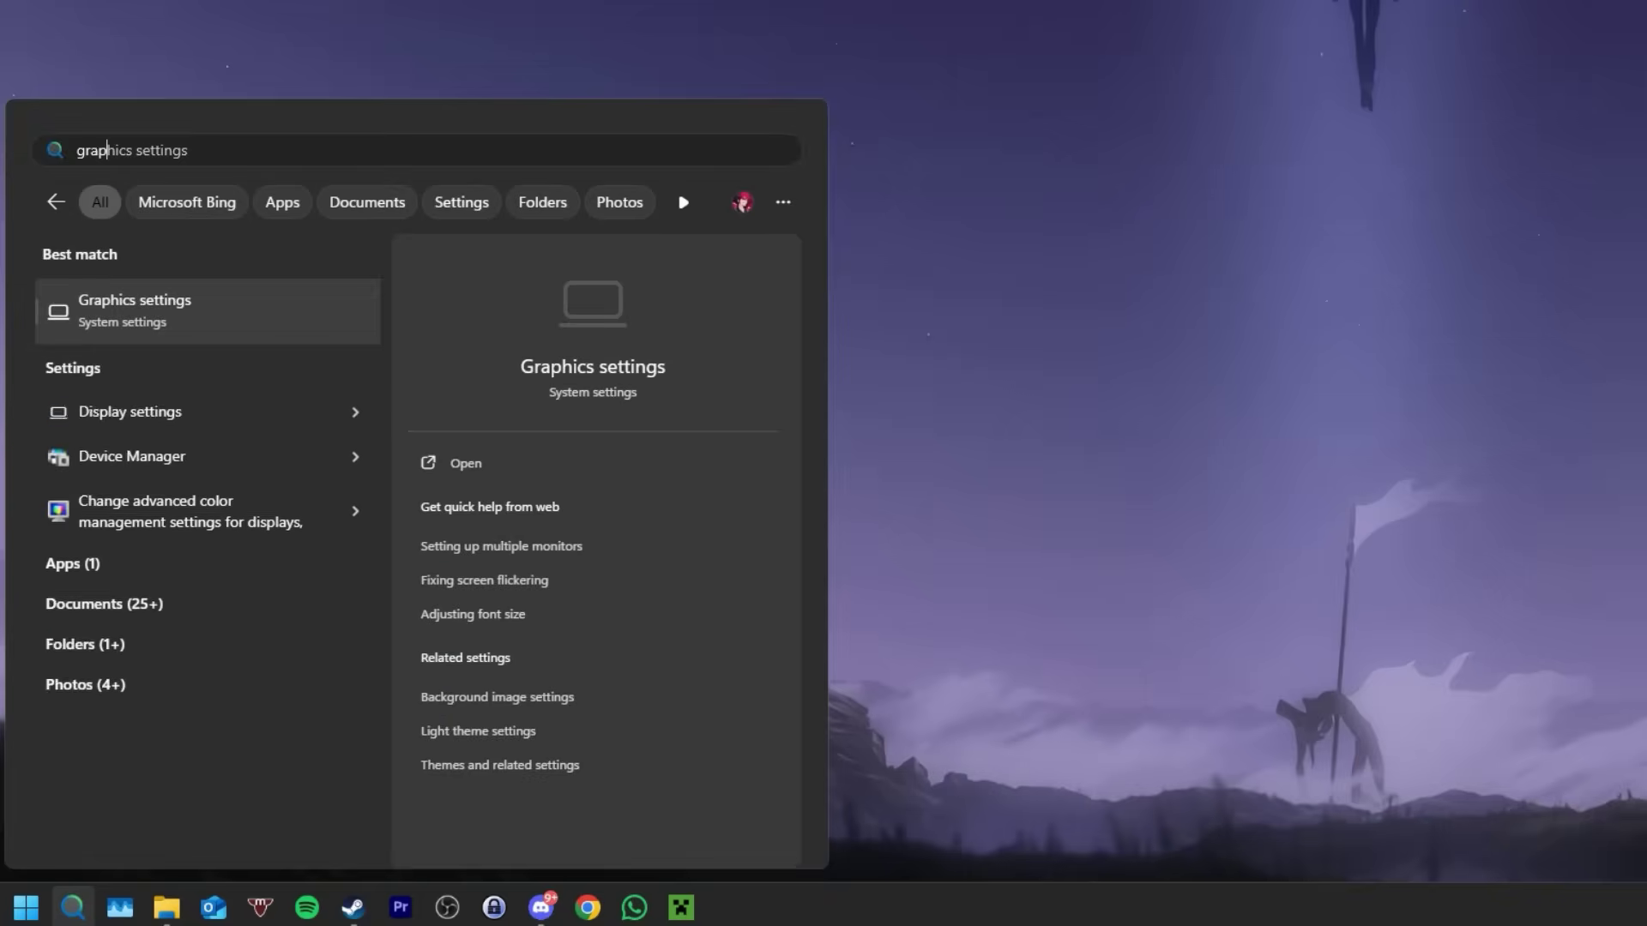
- Open the Graphics settings page from the search results, then go to the Game Overlay settings
key("Return")
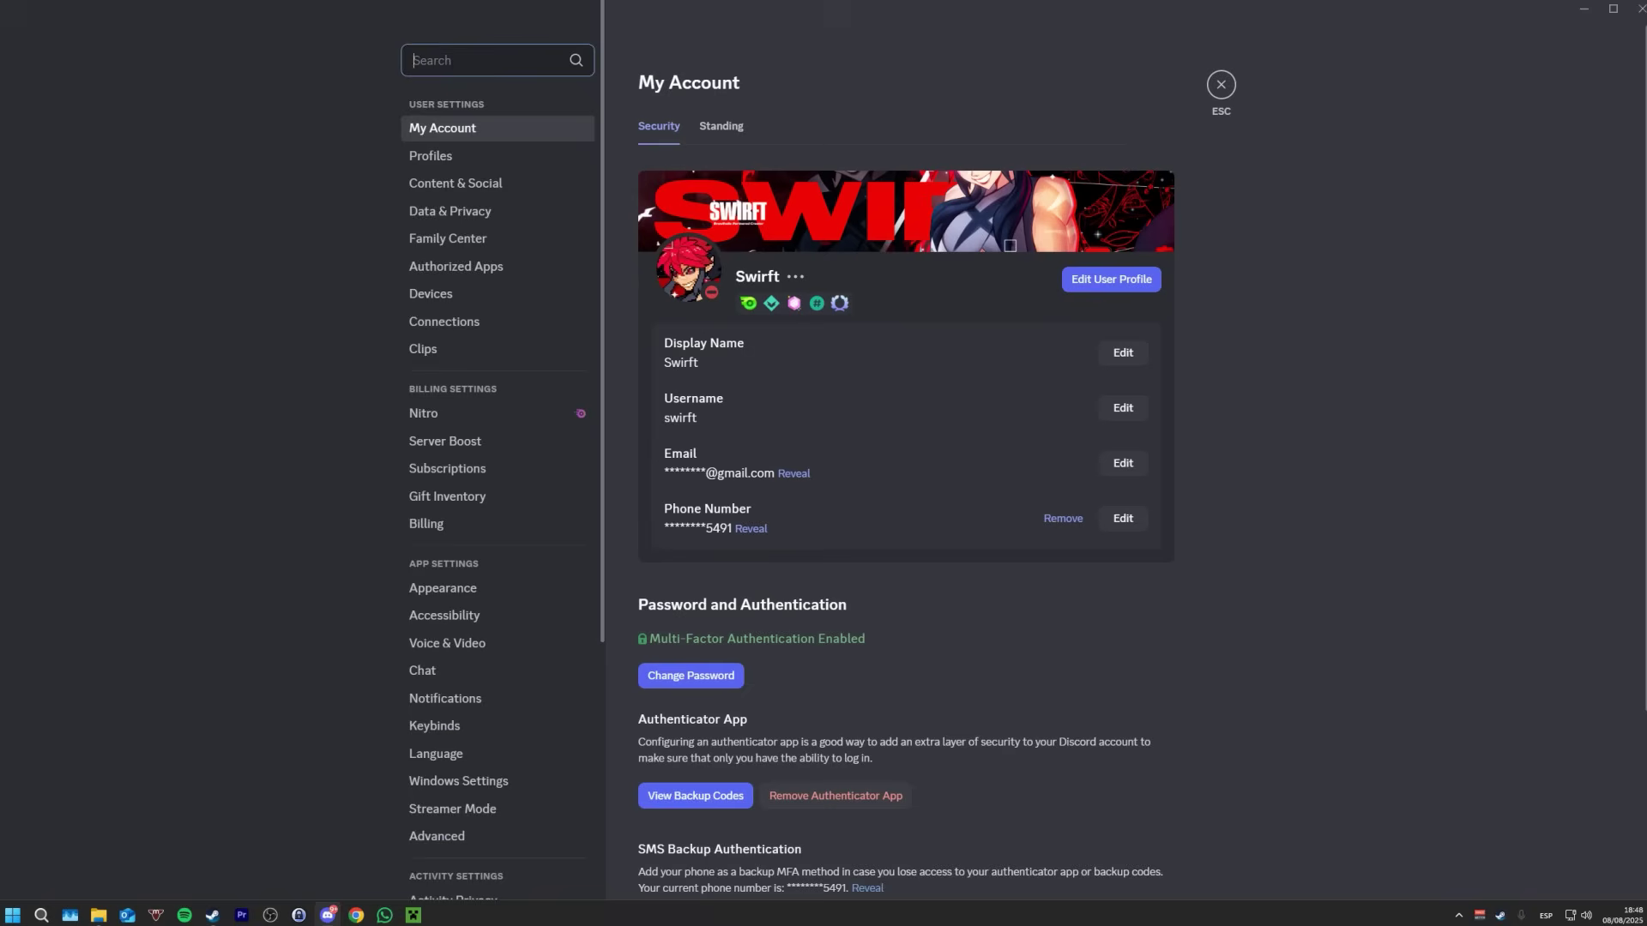
scroll(497, 472, "down", 4)
left_click(449, 592)
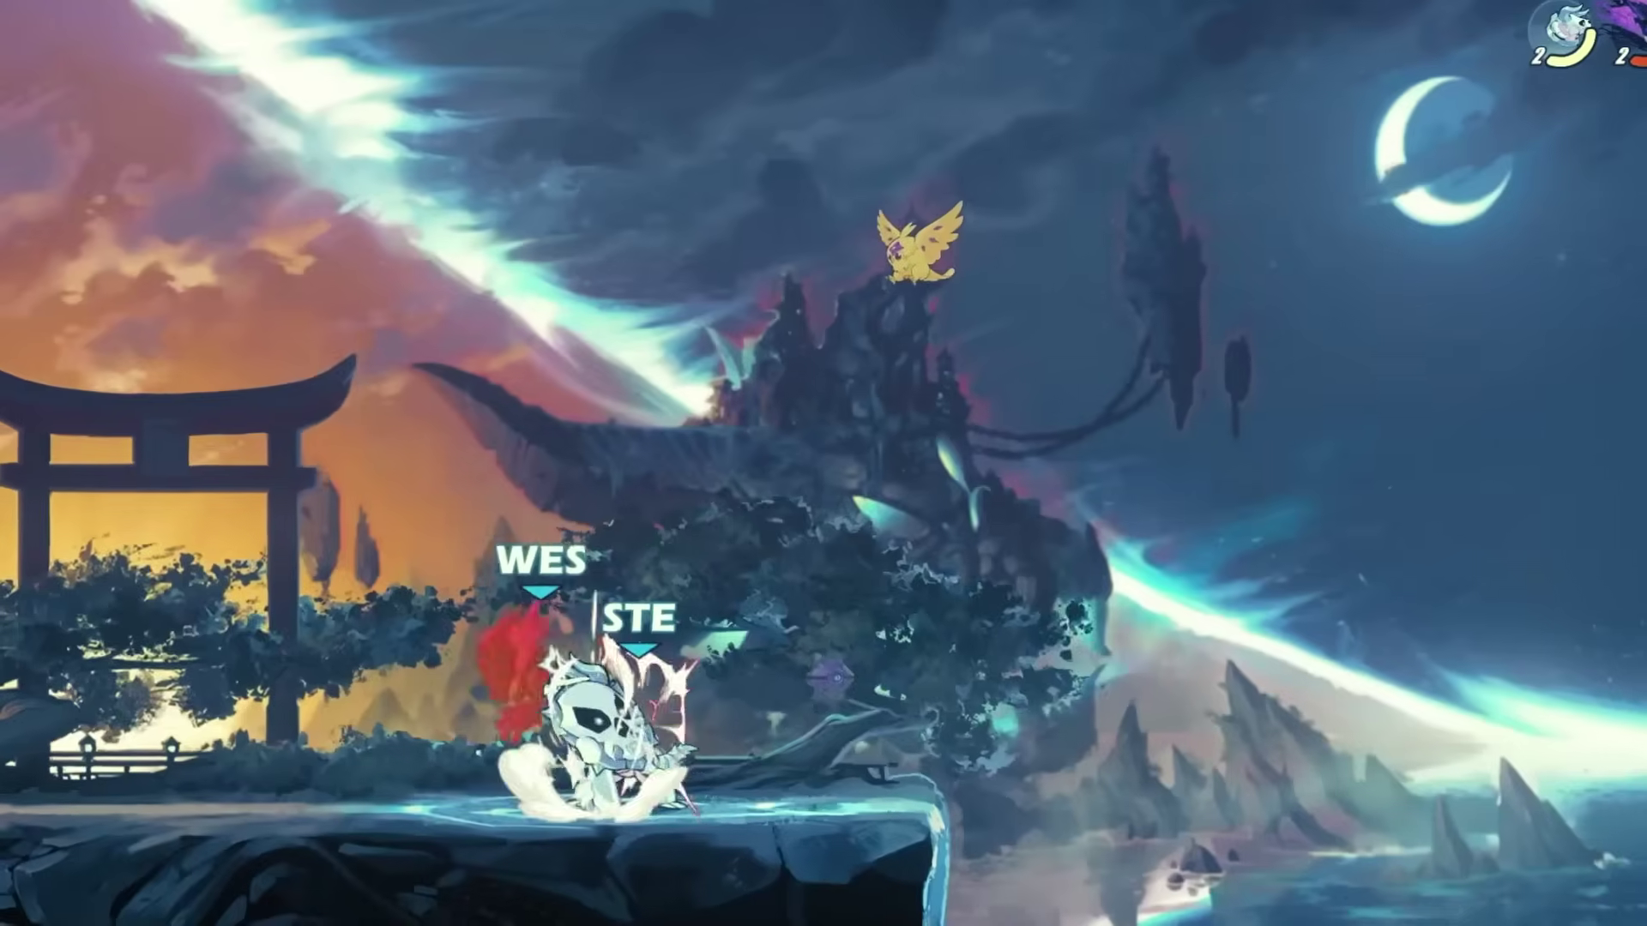